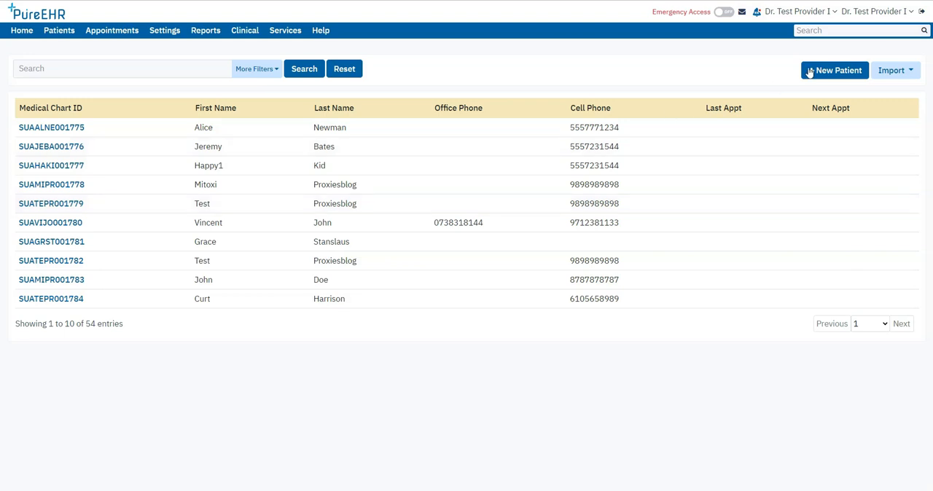
- Start a new patient record with the test provider as primary provider and the status Active
left_click(808, 72)
left_click(482, 100)
left_click(441, 124)
left_click(440, 126)
left_click(430, 151)
- Enter the patient's first and last name in the primary information and save the record
left_click(410, 224)
type("Lexi")
key("Tab")
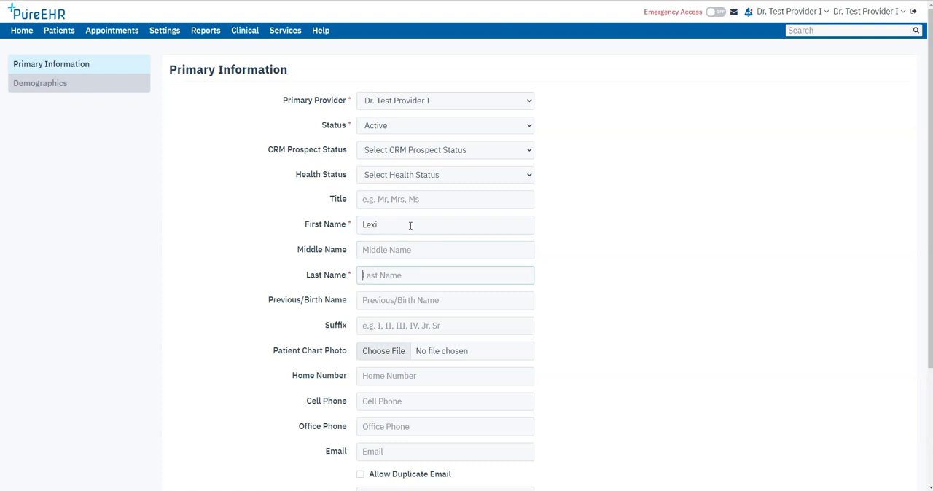
type("demo")
scroll(410, 233, "down", 3)
left_click(394, 460)
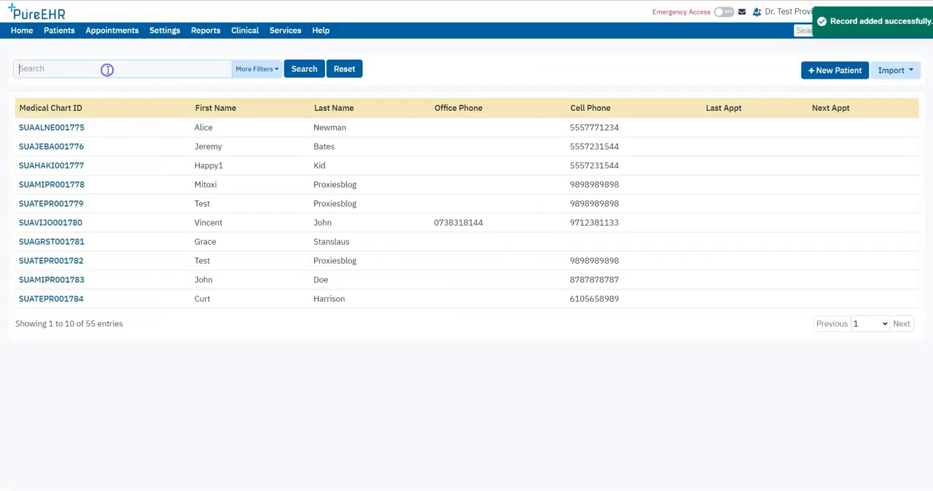
- Search the patient list by the new patient's first name and open the matching record
type("lexi")
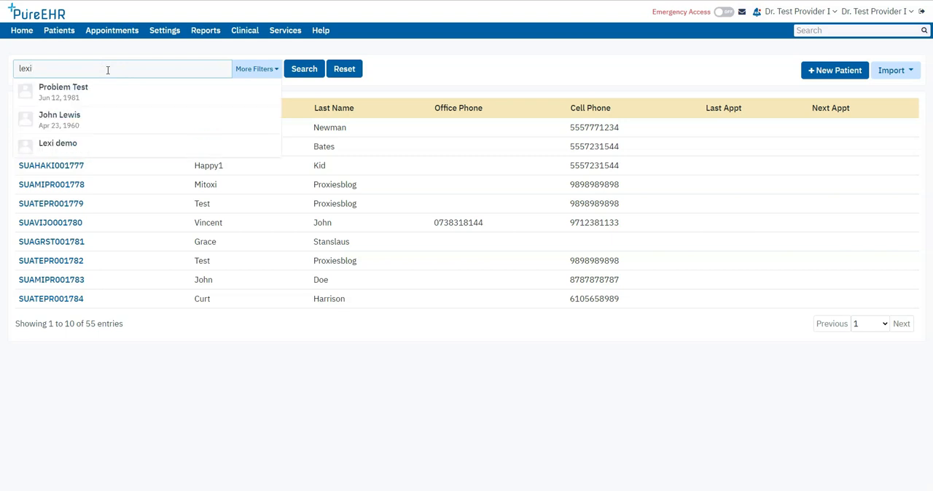
left_click(108, 86)
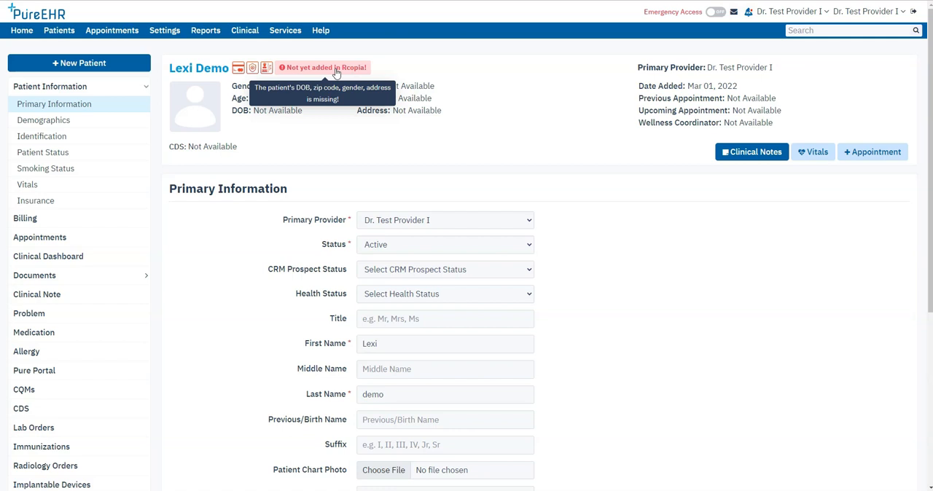
- Try to start a medication order for the patient and dismiss the warning
left_click(130, 332)
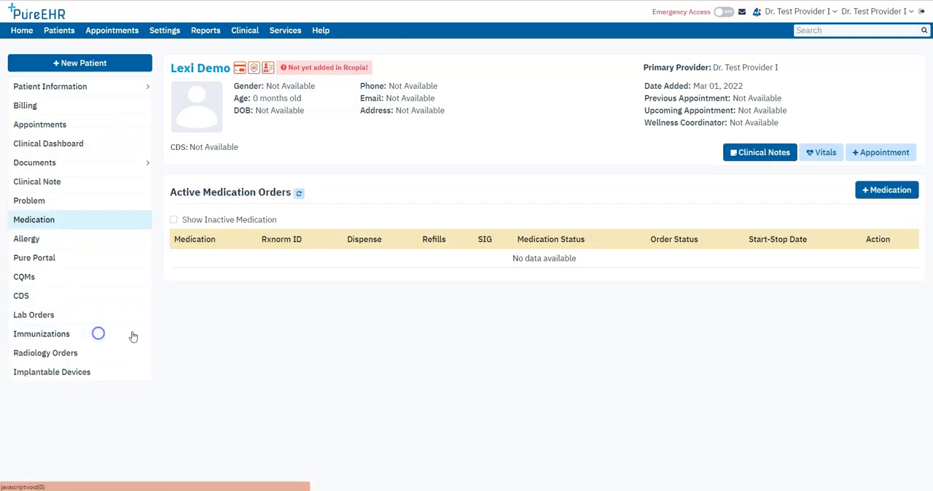
left_click(865, 193)
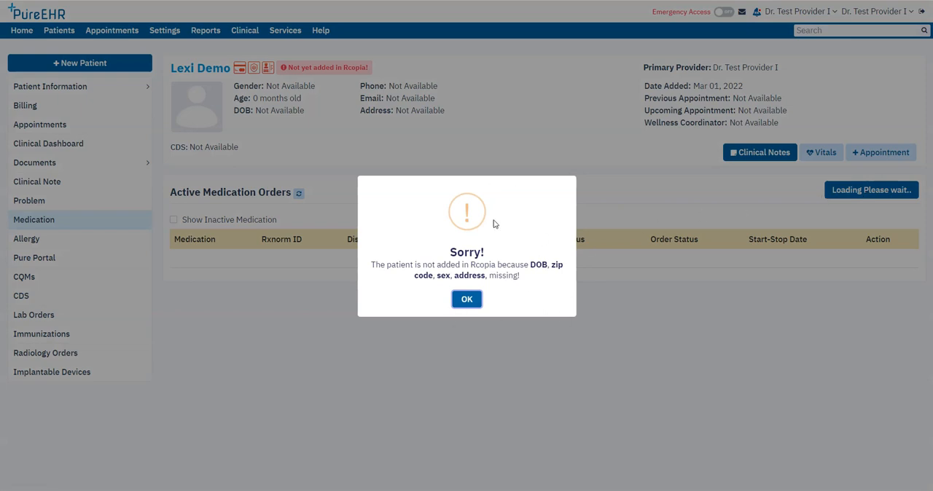
left_click(466, 299)
- In the patient's demographics, enter the date of birth and set the gender to Female
left_click(113, 86)
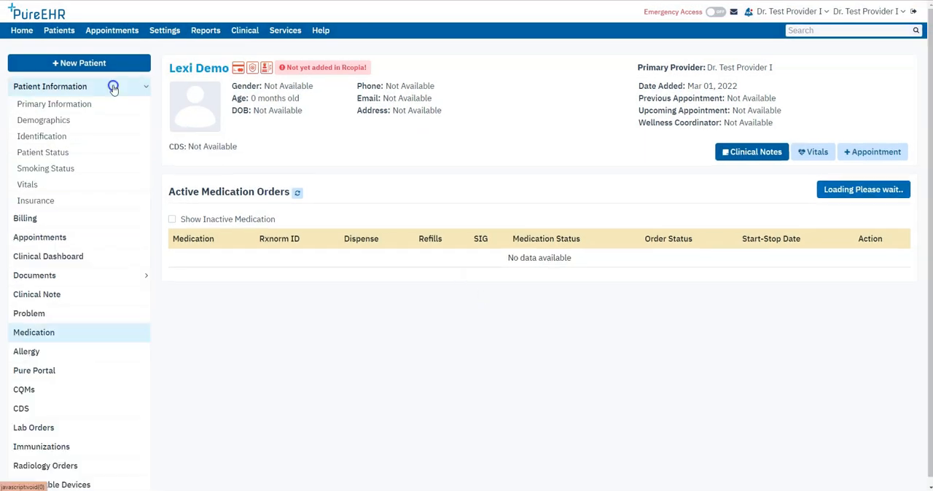
left_click(72, 126)
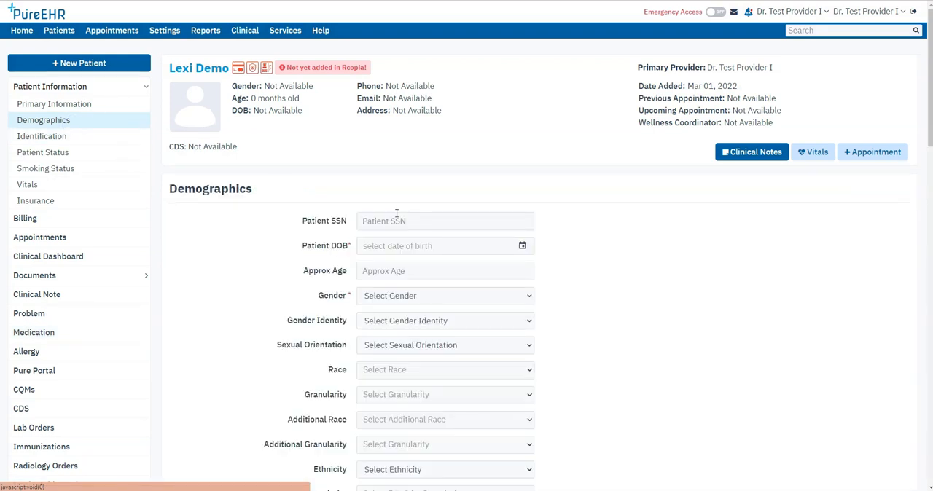
left_click(522, 246)
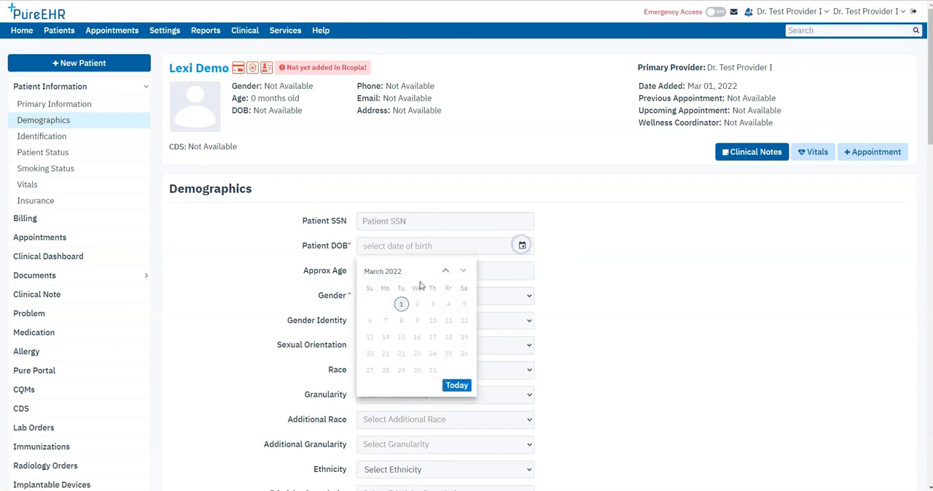
left_click(397, 272)
left_click(446, 272)
left_click(446, 272)
left_click(446, 271)
left_click(446, 272)
left_click(446, 272)
left_click(446, 272)
left_click(446, 272)
left_click(411, 330)
left_click(413, 319)
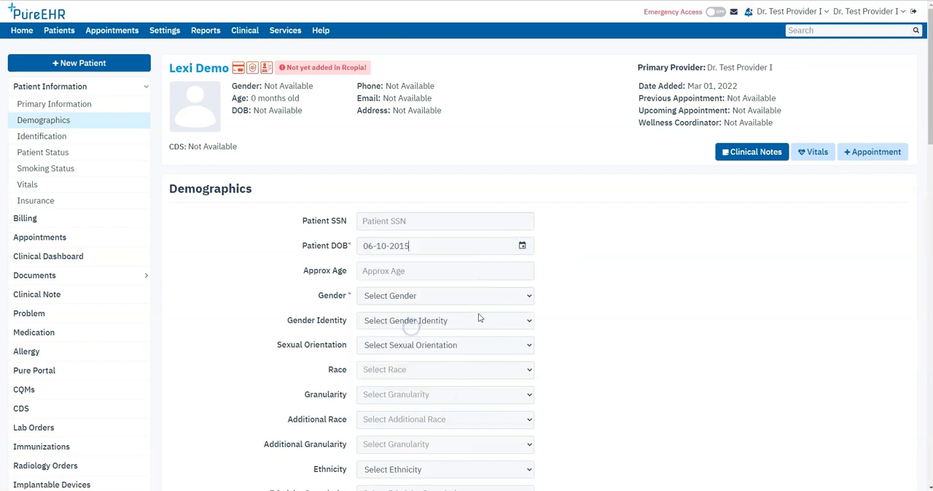
scroll(446, 204, "down", 2)
left_click(440, 149)
left_click(417, 185)
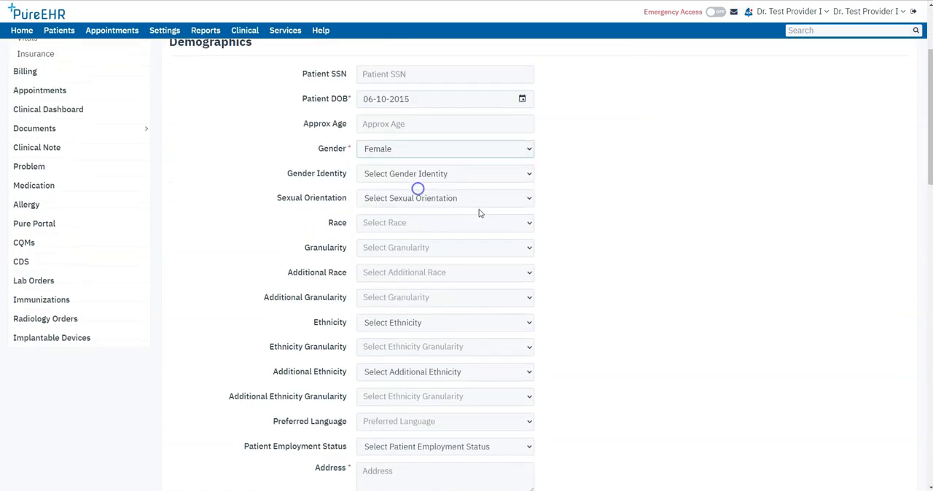
- Fill in the patient's address and ZIP code, and save the demographics
scroll(419, 189, "down", 4)
left_click(429, 190)
type("221d")
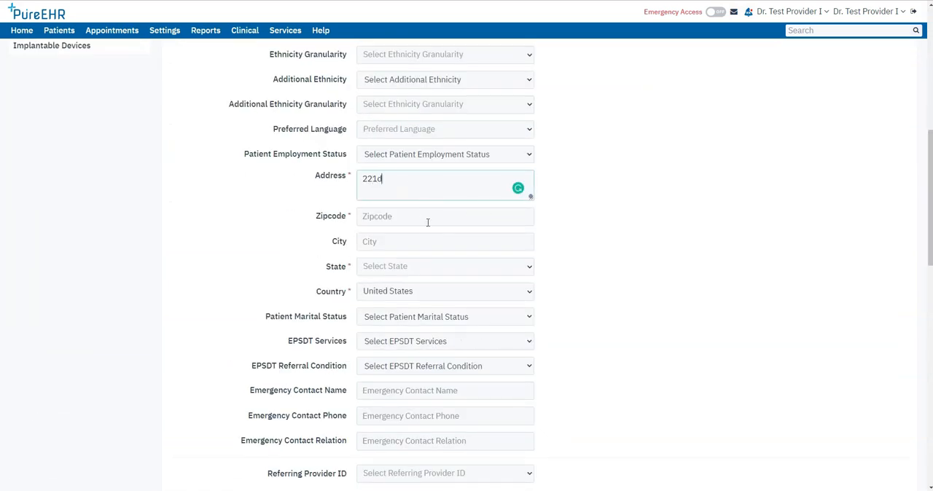
left_click(428, 222)
type("97002")
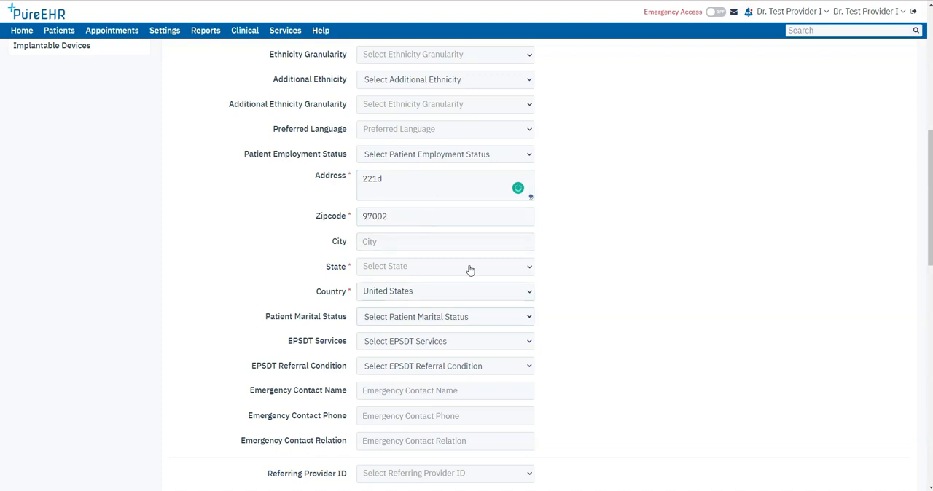
scroll(470, 269, "down", 3)
scroll(470, 270, "down", 8)
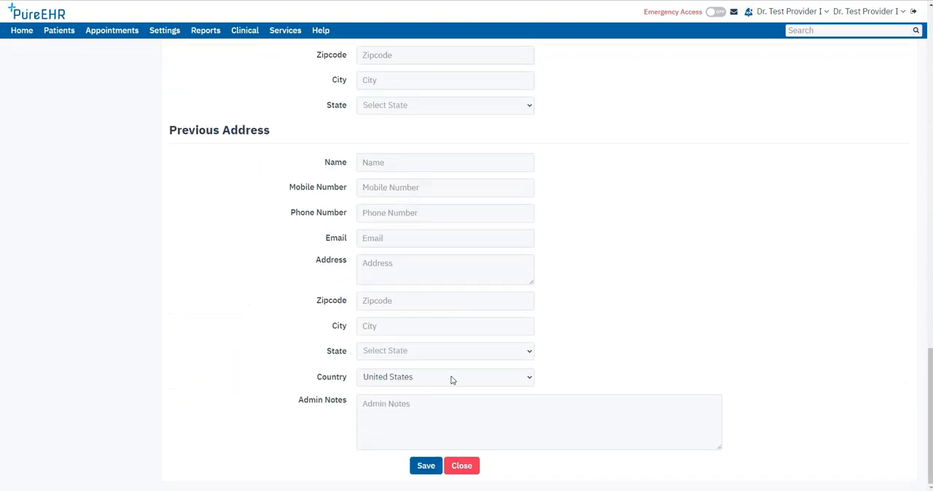
left_click(426, 466)
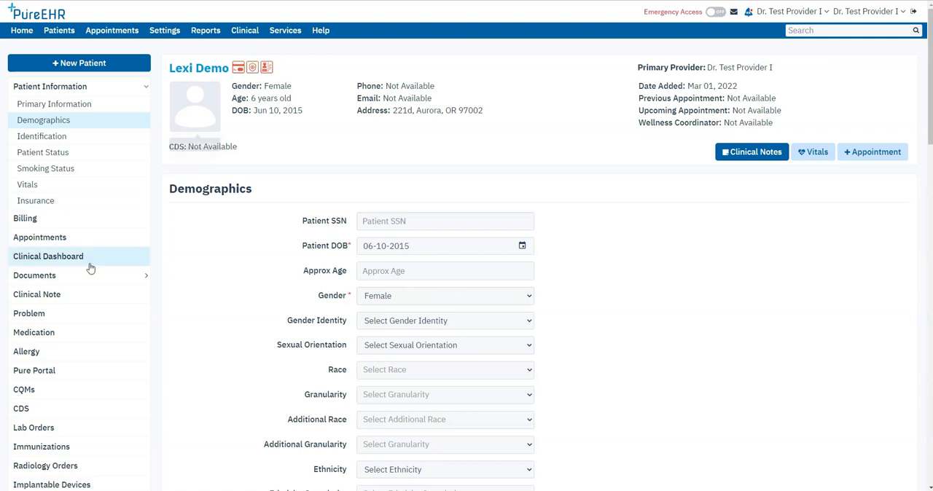
- Start a medication entry for the patient, choosing Tylenol (acetaminophen) tablet 325 mg and continuing past the medication alerts
left_click(73, 332)
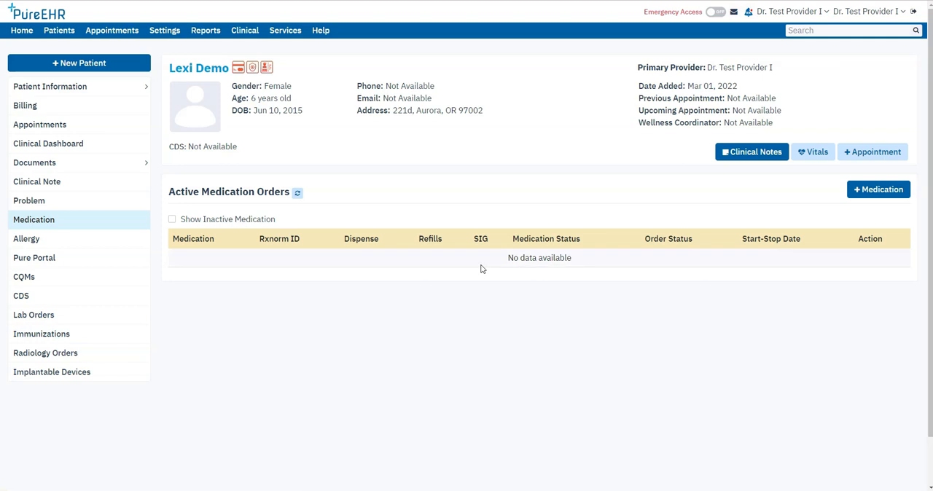
left_click(875, 194)
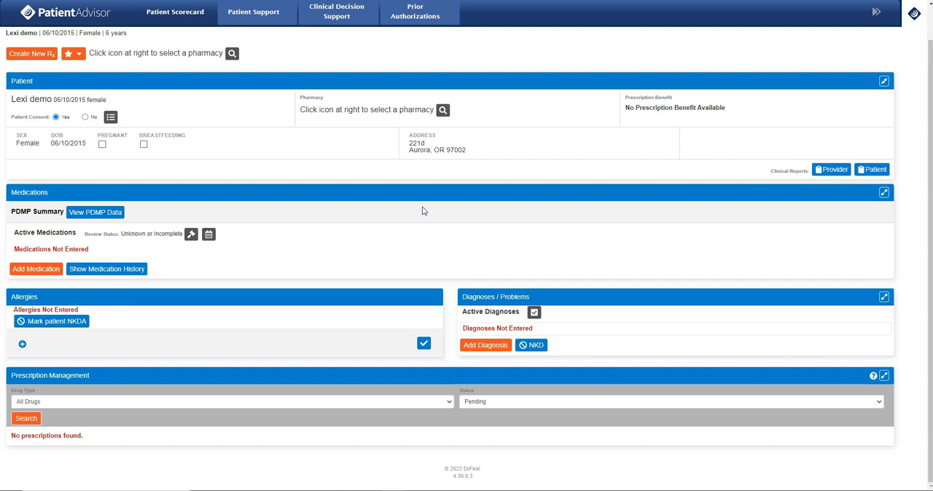
left_click(57, 270)
left_click(57, 286)
type("h")
type("ylenol")
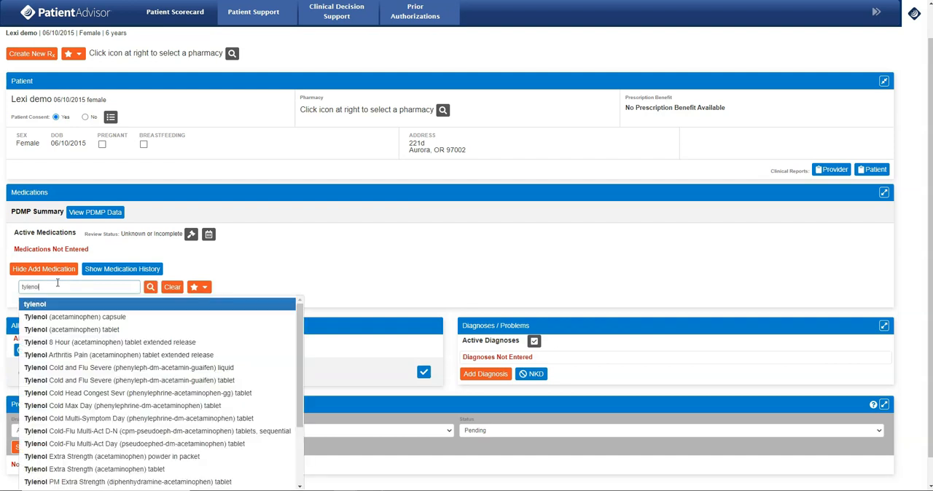
left_click(75, 330)
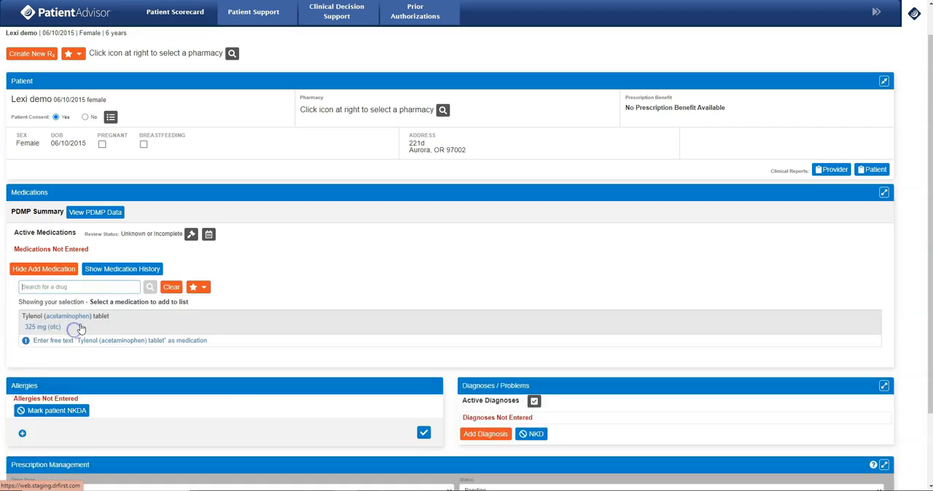
left_click(43, 327)
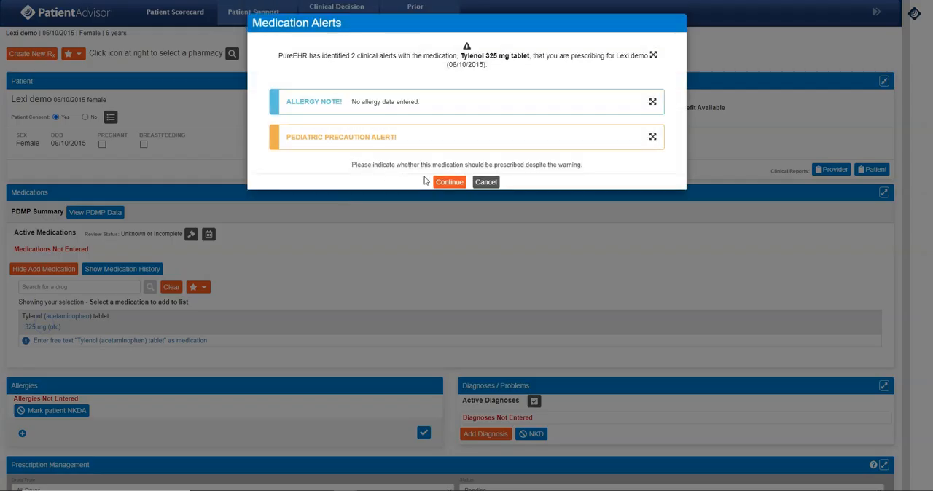
left_click(449, 183)
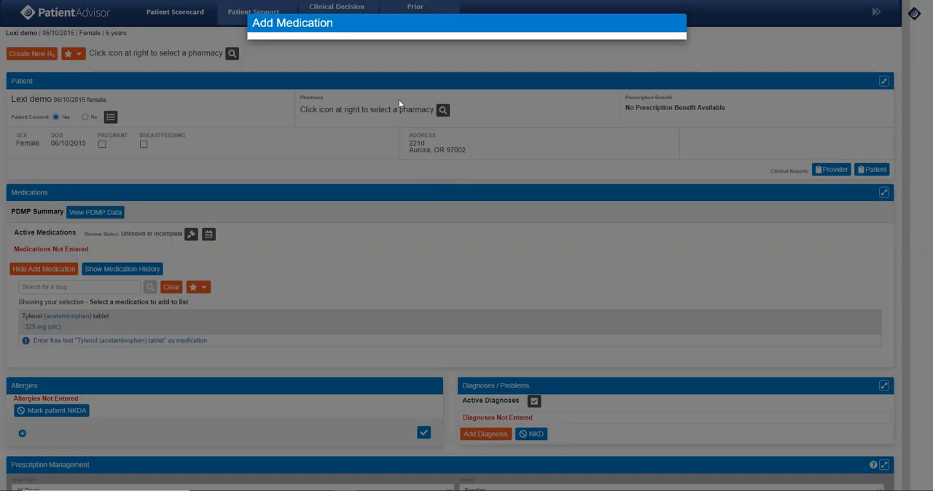
- Select the provider for Tylenol and set the directions to take 2 tablet by mouth twice a day
left_click(325, 57)
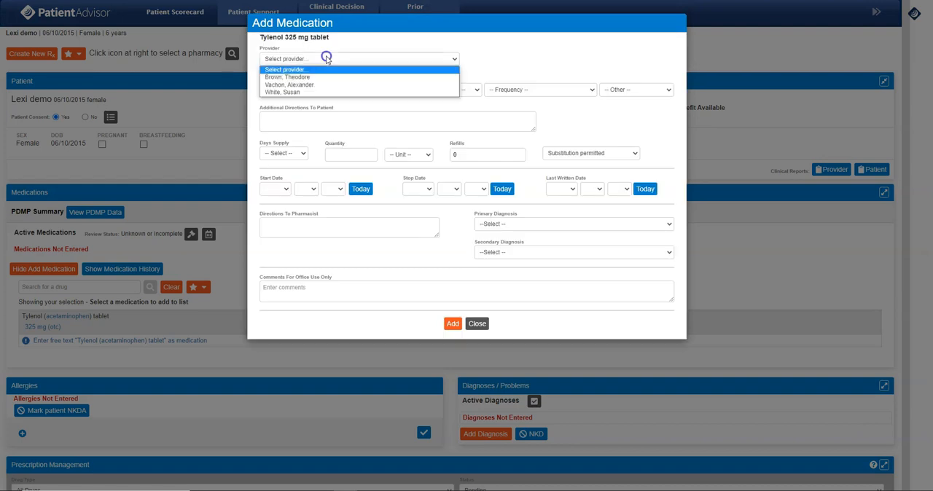
left_click(306, 92)
left_click(302, 90)
left_click(295, 108)
left_click(368, 90)
left_click(337, 119)
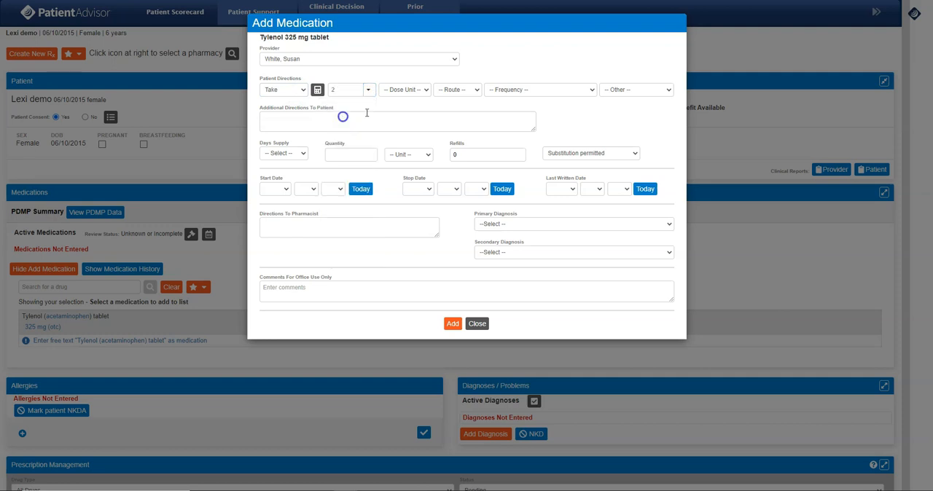
left_click(413, 93)
left_click(408, 106)
left_click(446, 91)
left_click(453, 107)
left_click(525, 90)
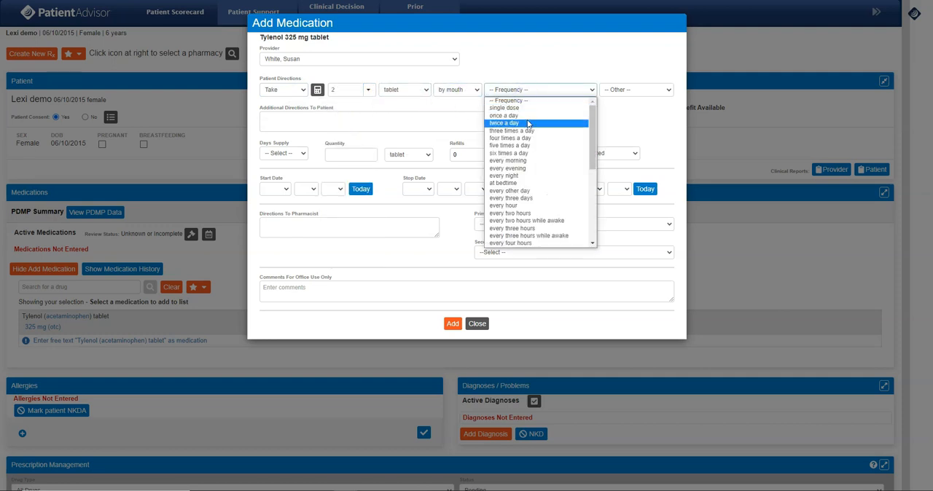
left_click(529, 123)
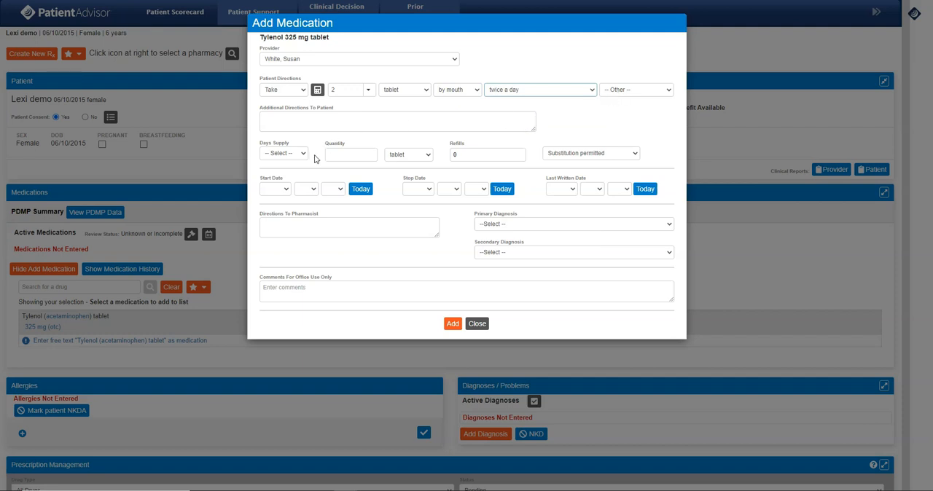
- Set the Tylenol start date to today and the stop date to 2022-5-7
left_click(362, 187)
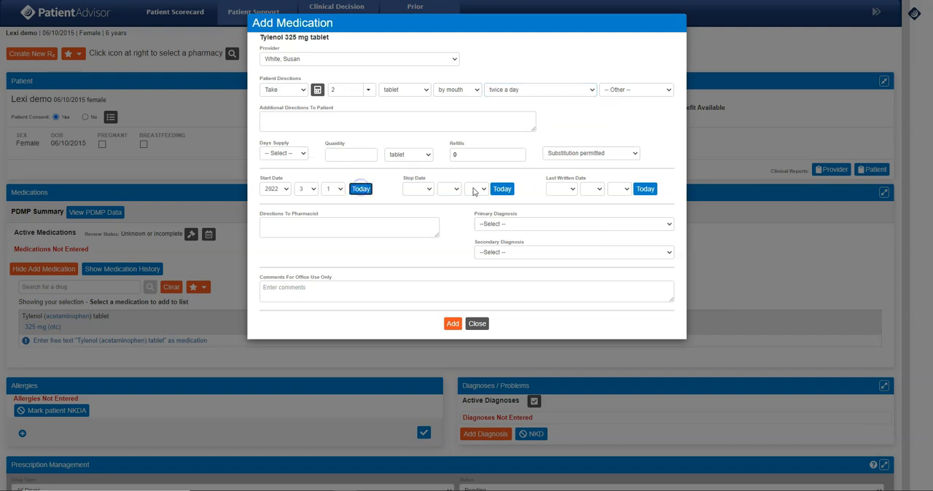
left_click(421, 189)
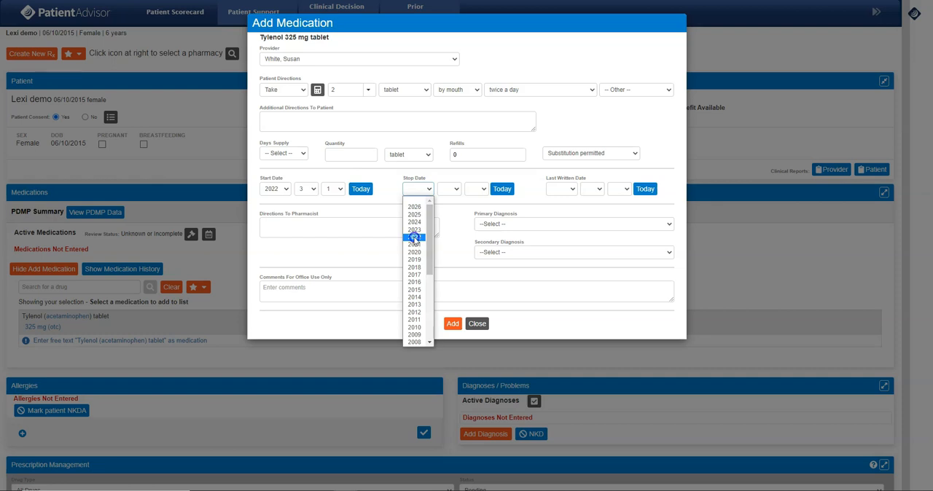
left_click(416, 236)
left_click(448, 189)
left_click(447, 239)
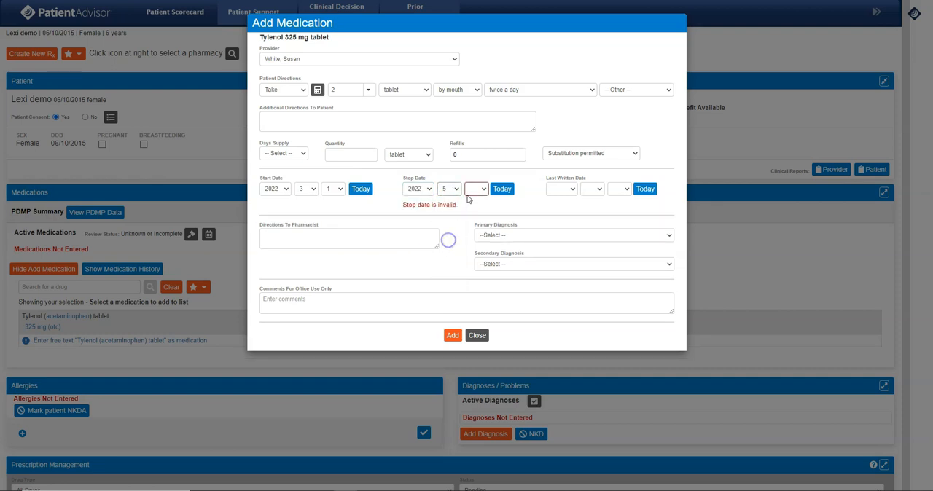
left_click(475, 188)
left_click(472, 252)
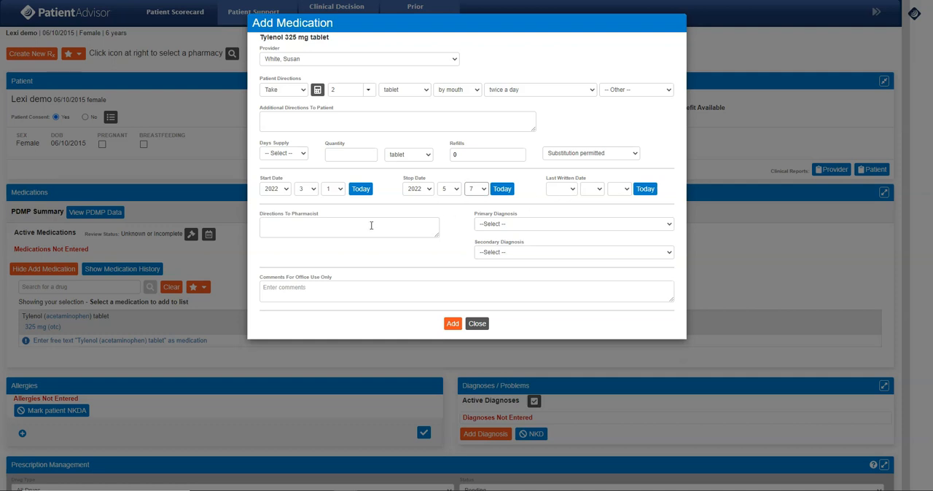
- Enter "test medication" as the office comment and add Tylenol to the active medications
left_click(293, 289)
type("test medication")
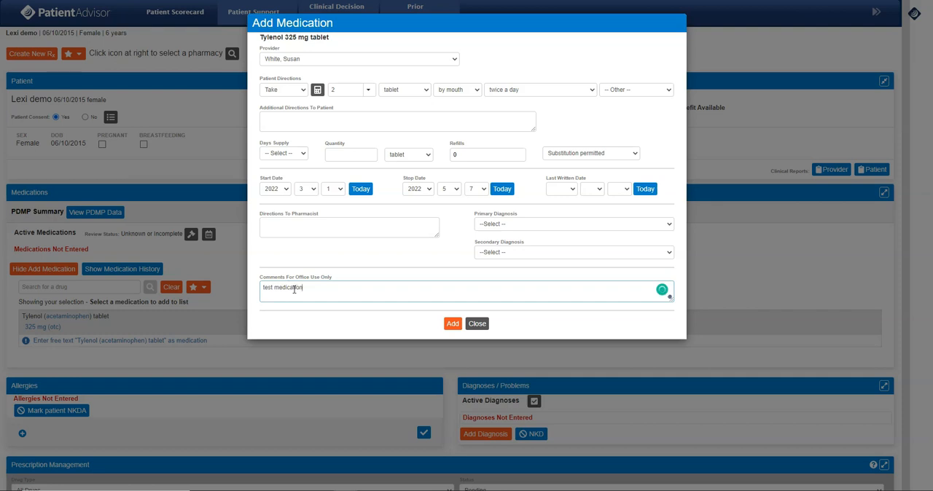
left_click(452, 324)
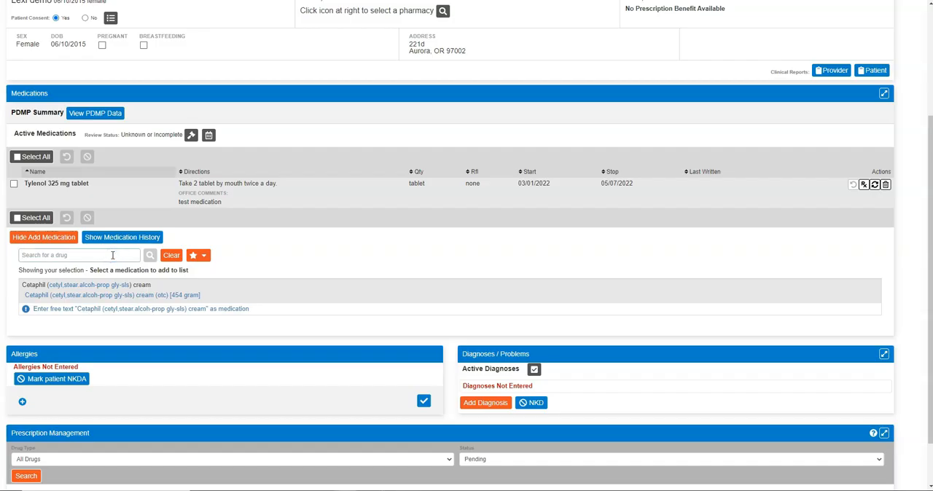
- Search for "ceta", choose Cetaphil (cetyl,stear.alcoh-prop gly-sls) cream 454 gram, and continue to its medication entry form
left_click(113, 255)
type("ce")
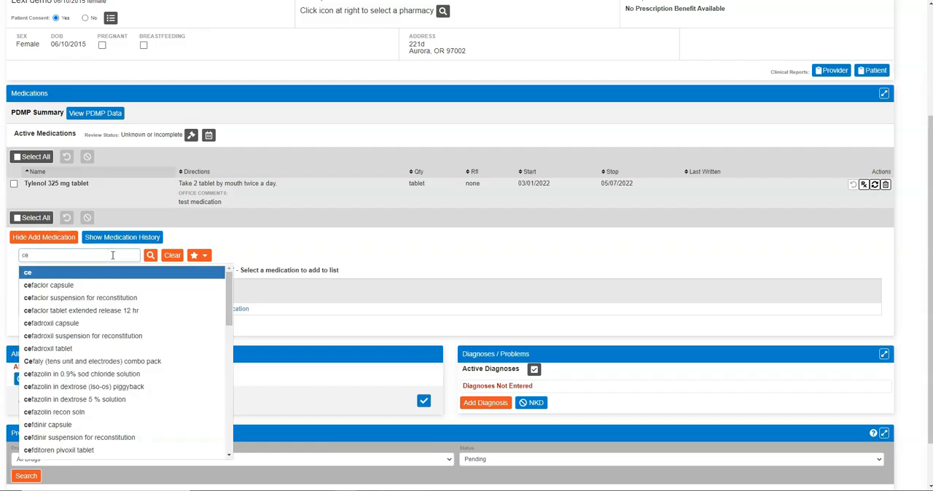
type("ta")
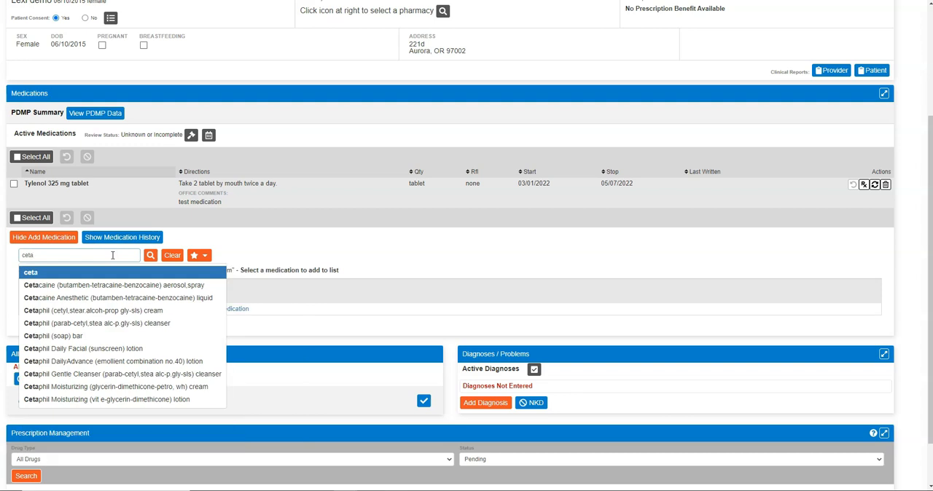
left_click(93, 311)
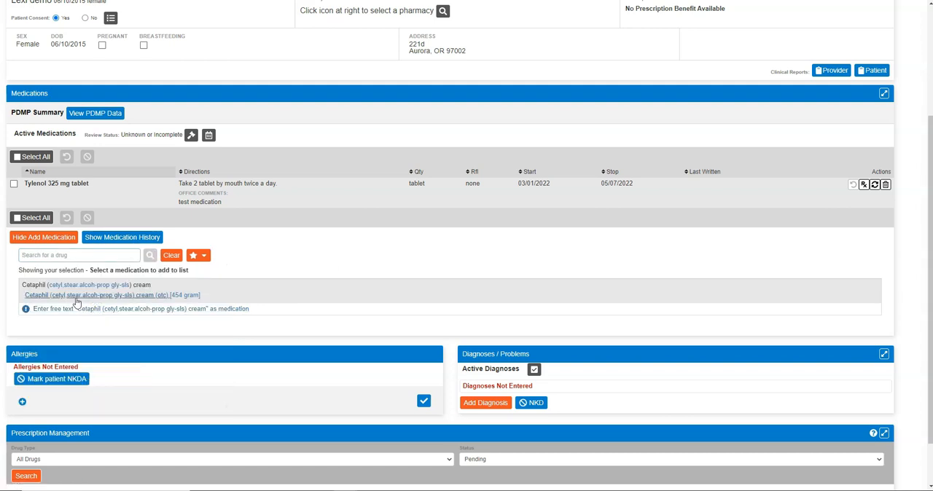
left_click(73, 295)
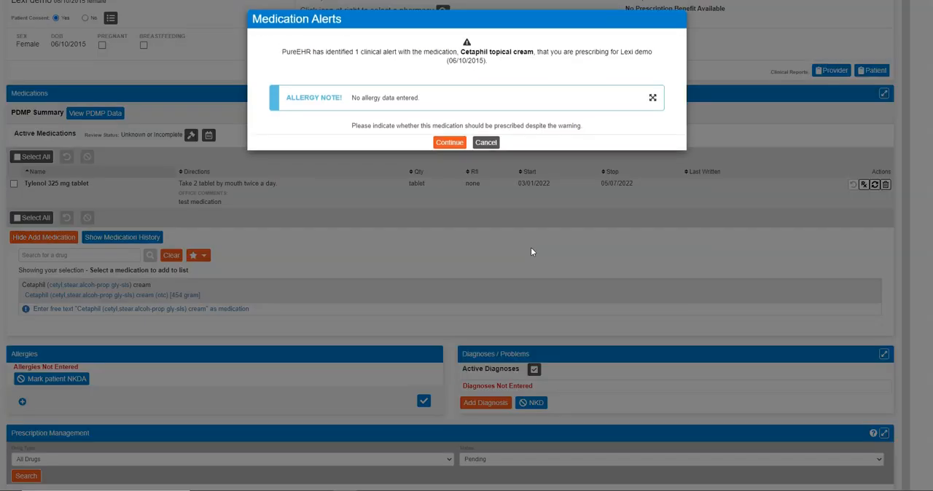
left_click(448, 144)
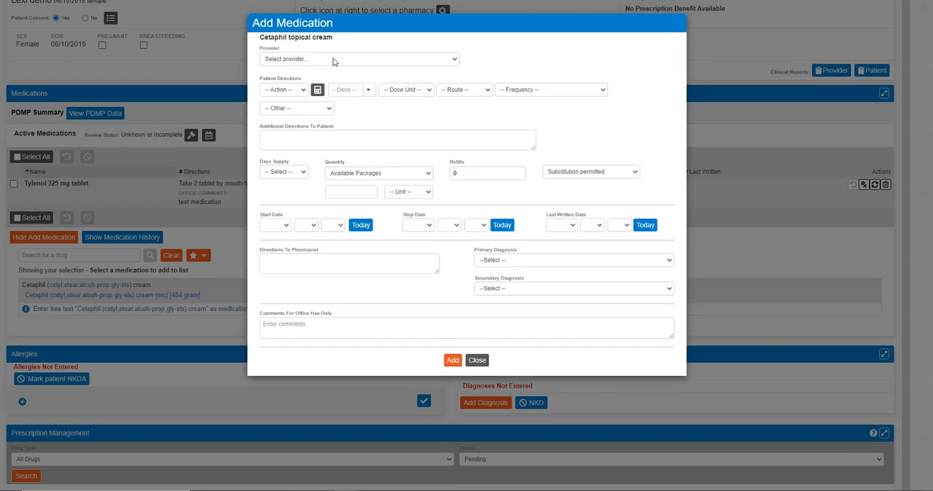
- Select the provider for Cetaphil and set the directions to apply 2 liberally to skin
left_click(333, 58)
left_click(306, 86)
left_click(297, 170)
left_click(295, 89)
left_click(280, 105)
left_click(368, 90)
left_click(344, 116)
left_click(406, 89)
left_click(403, 117)
left_click(454, 90)
left_click(454, 108)
- Set the Cetaphil start date to today and add the cream to the active medications
left_click(361, 225)
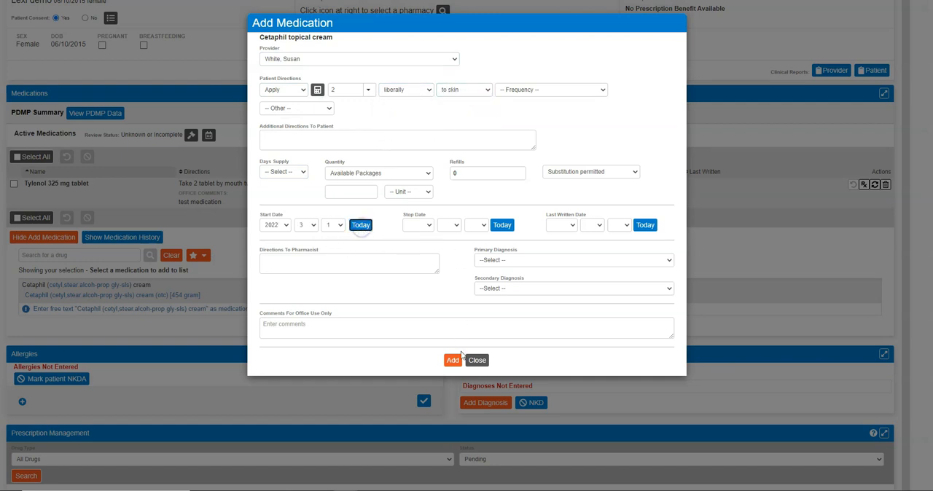
left_click(452, 360)
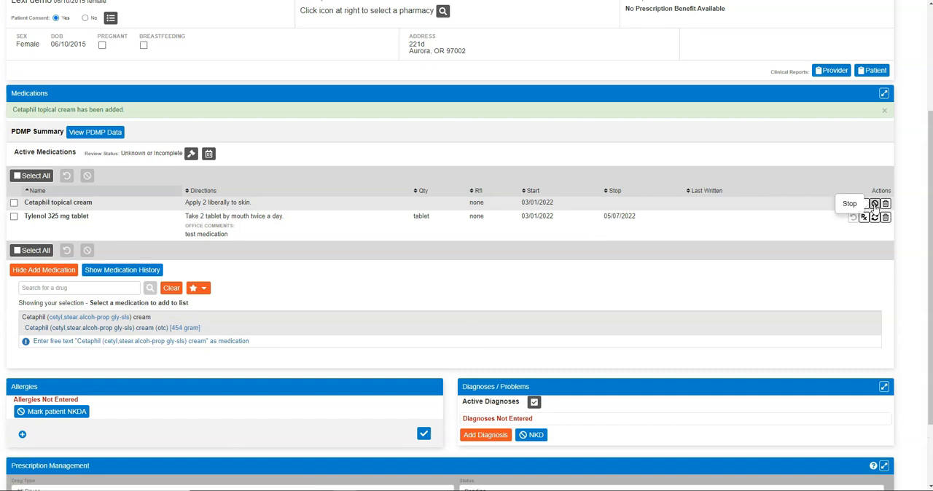
- Stop Cetaphil topical cream as of 03/01/2022 with the reason Completion of Therapy, and show the inactive medications
left_click(874, 204)
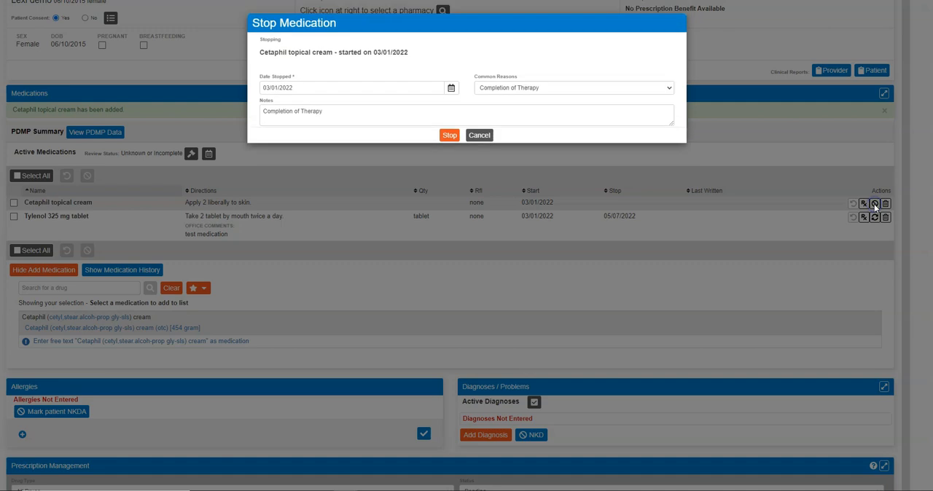
left_click(449, 135)
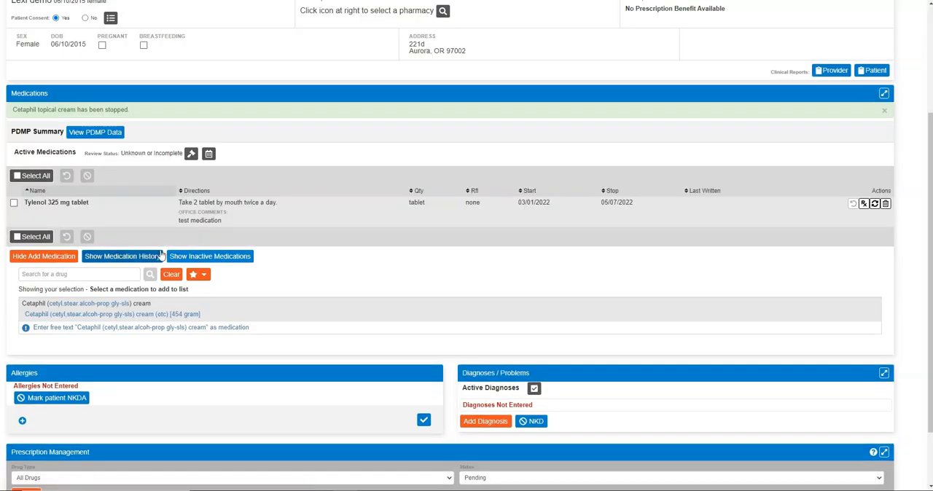
left_click(182, 255)
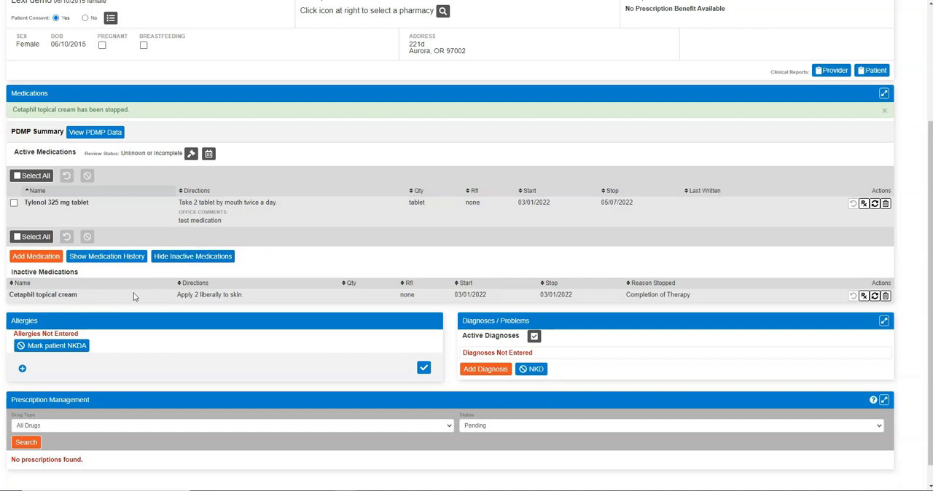
- Update the Tylenol 325 mg tablet entry with the office comment "test medication test"
left_click(71, 204)
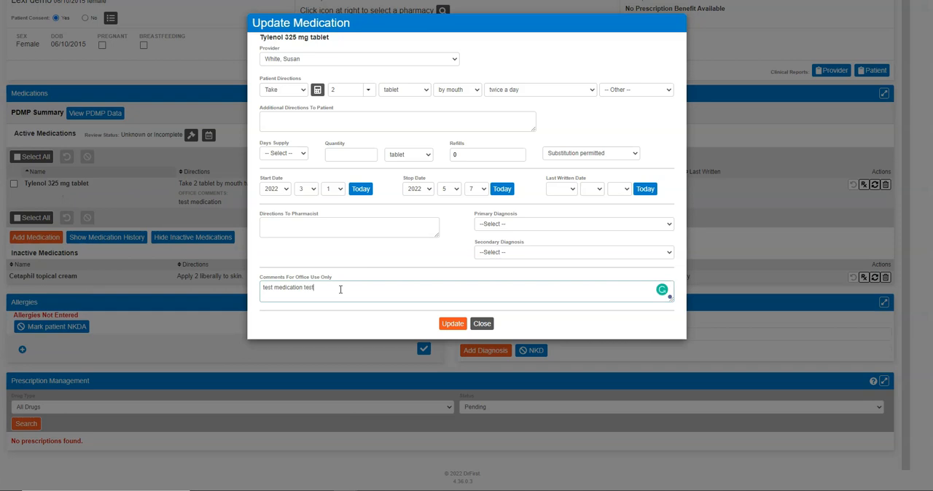
left_click(452, 324)
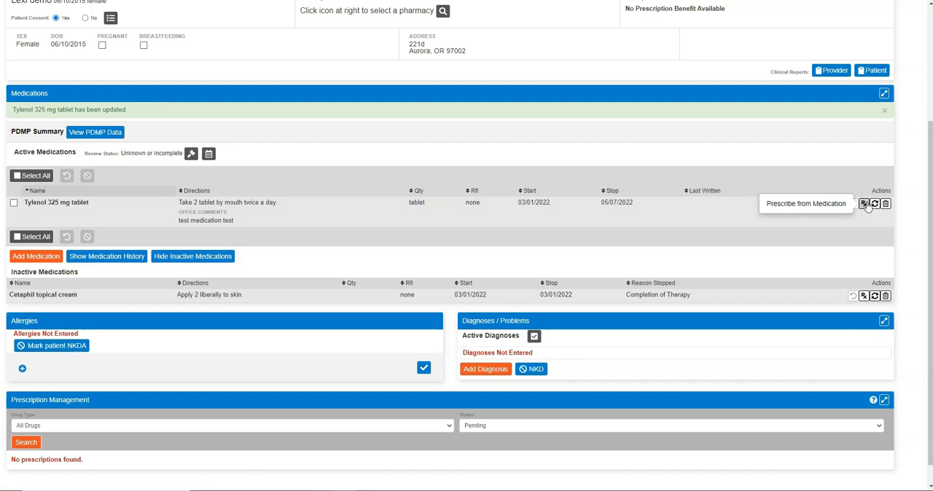
- Start a new allergy entry and choose Dry Eyes as the allergen
scroll(768, 263, "down", 1)
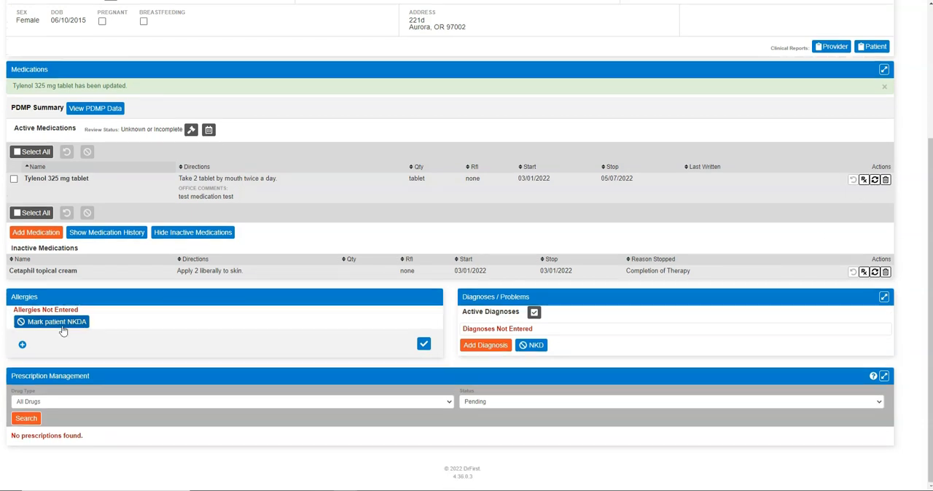
left_click(22, 344)
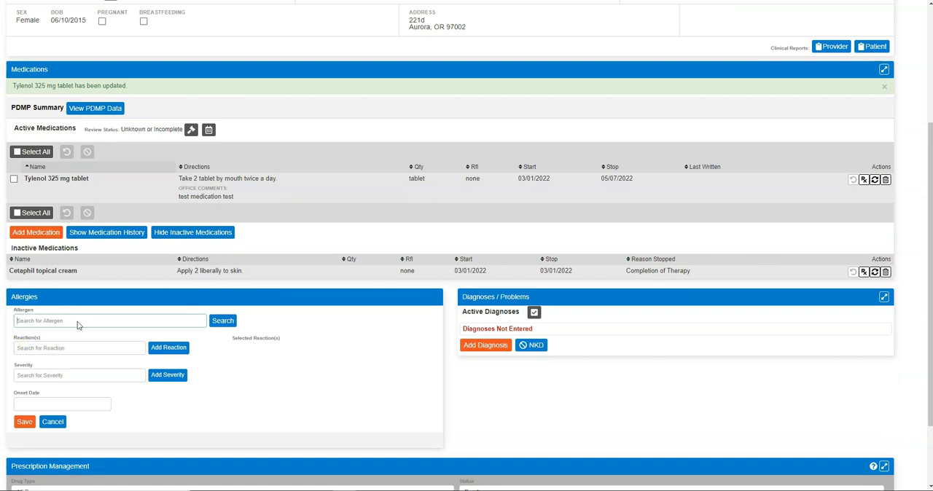
type("dry eye")
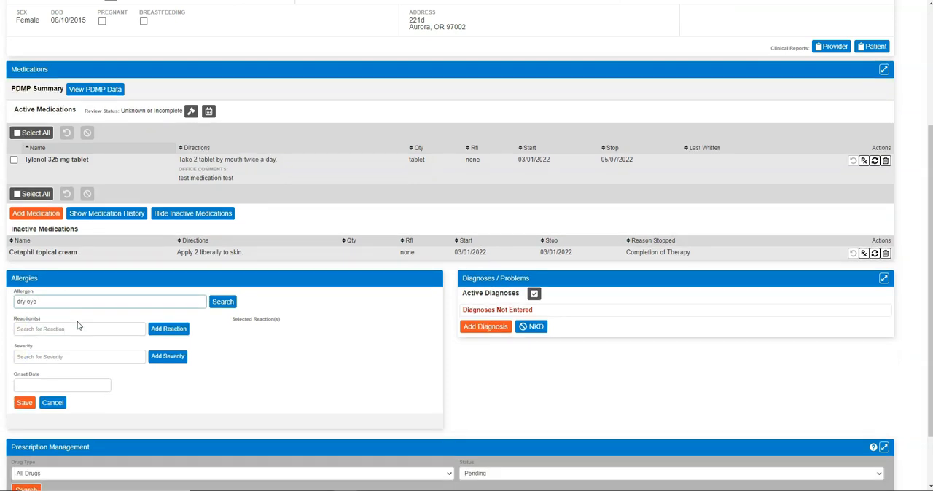
left_click(51, 343)
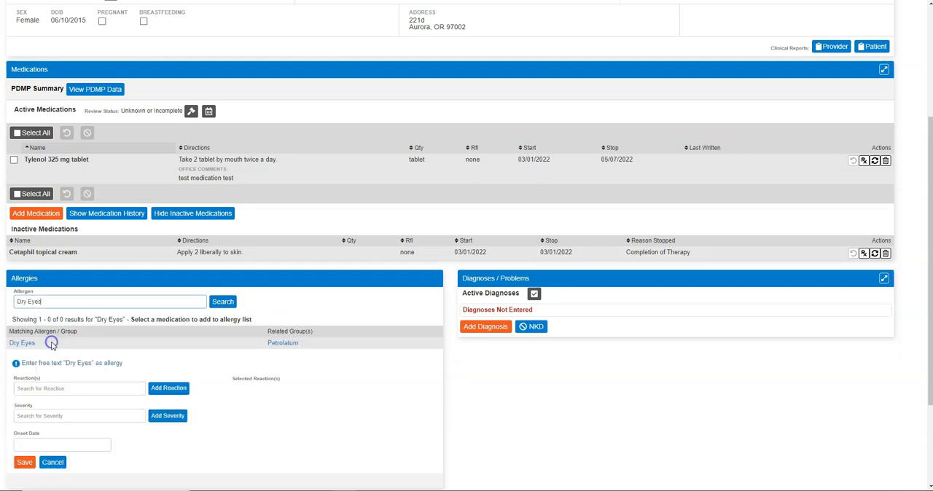
left_click(51, 343)
- Add the reaction Dry skin and the severity Mild to the Dry Eyes allergy
left_click(58, 328)
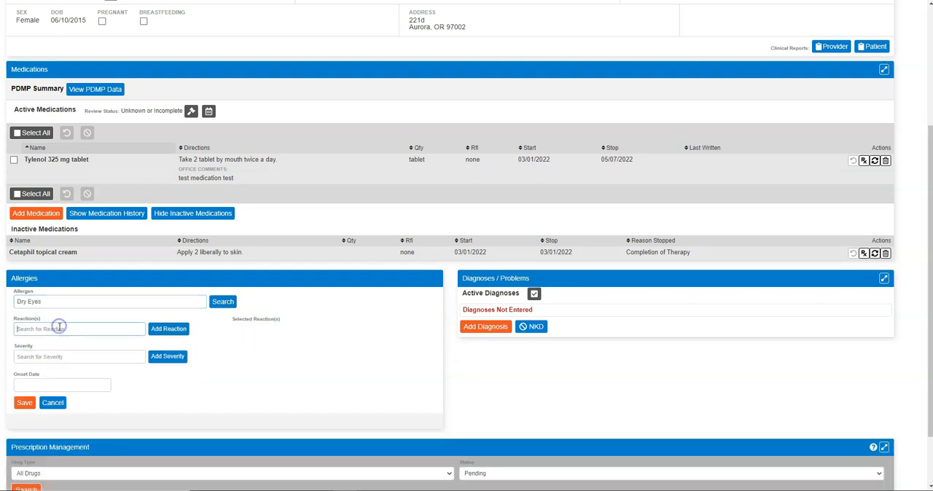
type("dry skin")
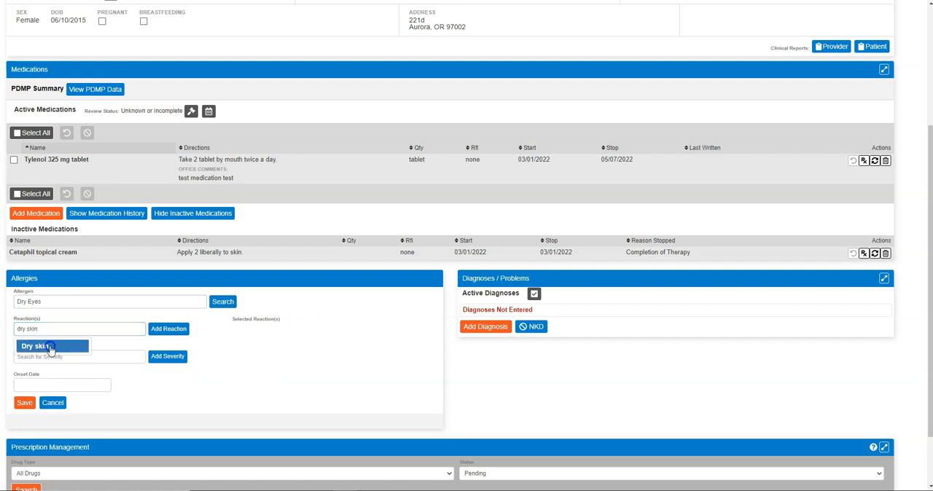
left_click(50, 347)
left_click(58, 356)
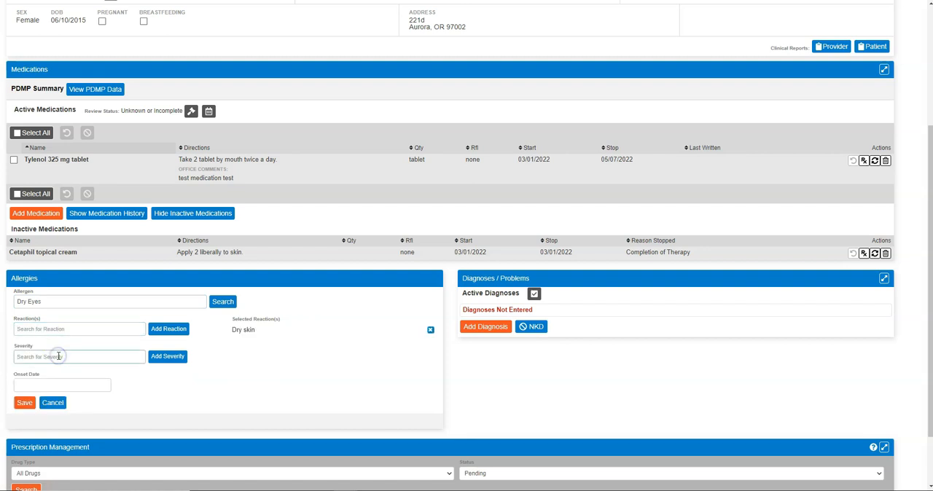
type("mild")
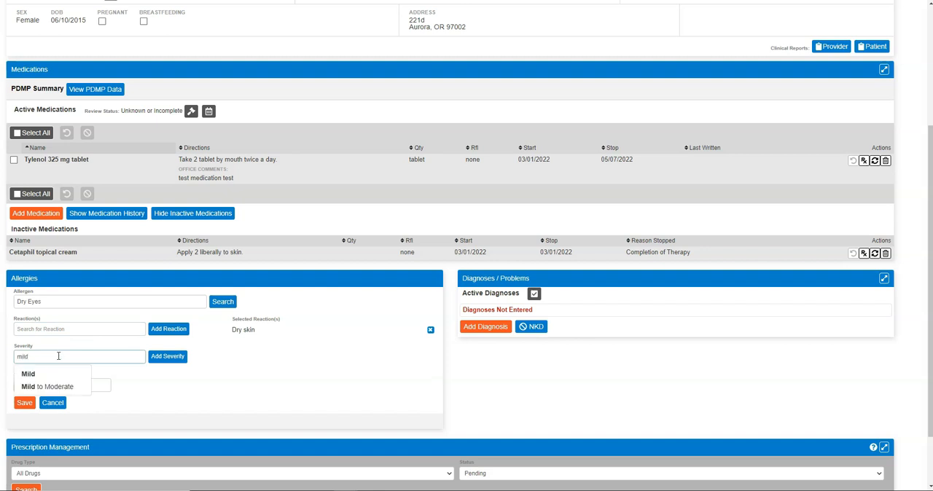
left_click(51, 374)
- Enter an onset date of March 1 for the Dry Eyes allergy and save it
scroll(110, 368, "down", 2)
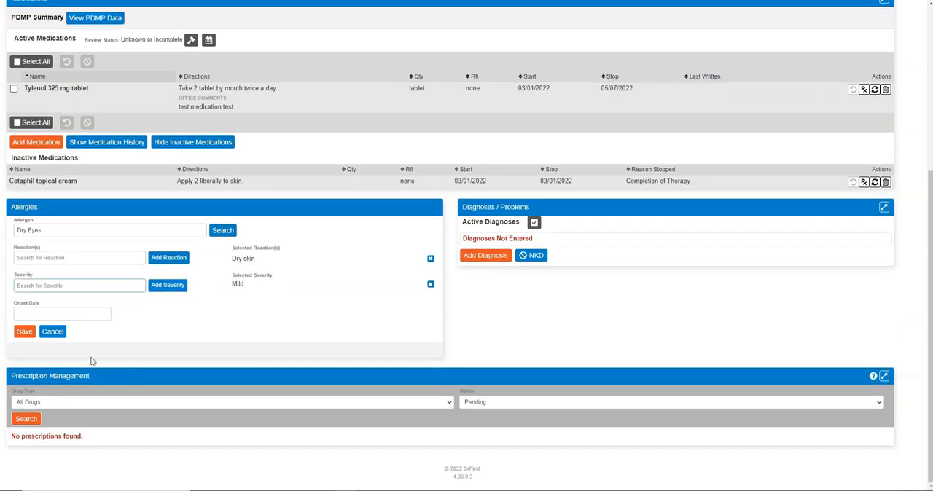
left_click(79, 313)
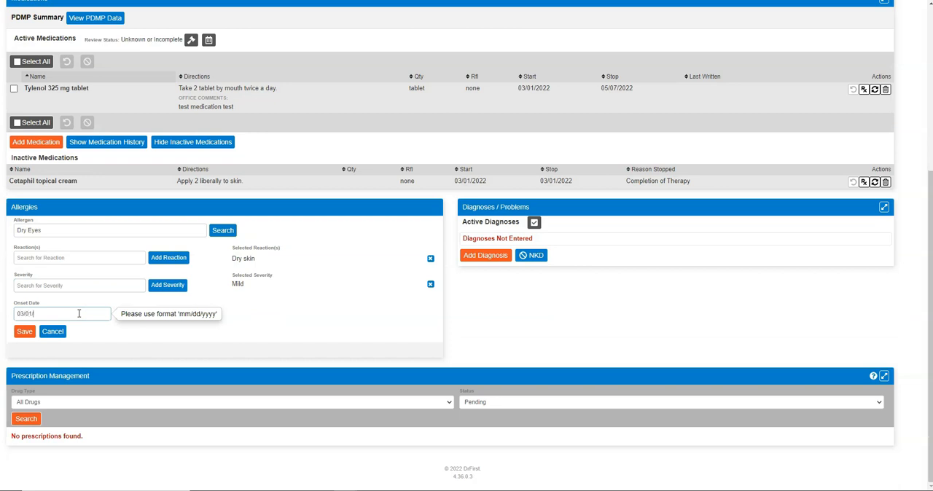
left_click(24, 332)
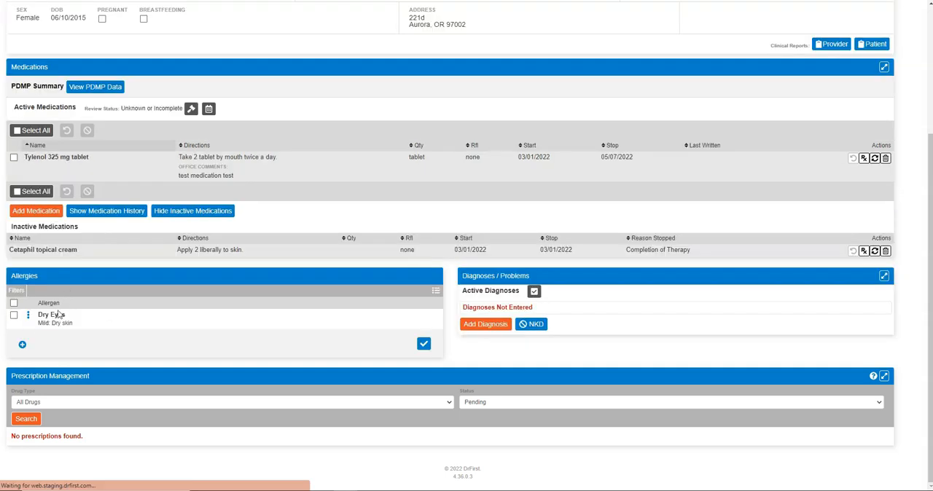
- Start another allergy entry, search for "eggs" and choose Eggs-Apples-Oats as the allergen
left_click(21, 344)
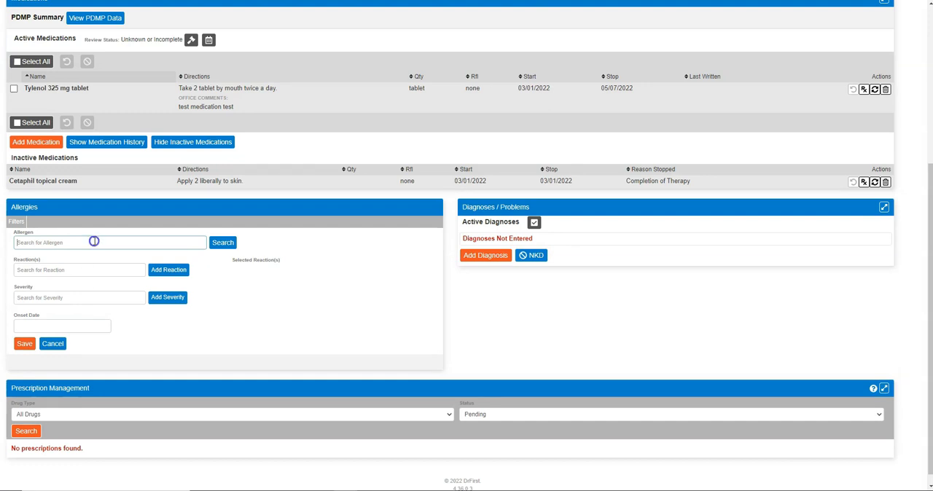
type("eggs")
left_click(85, 268)
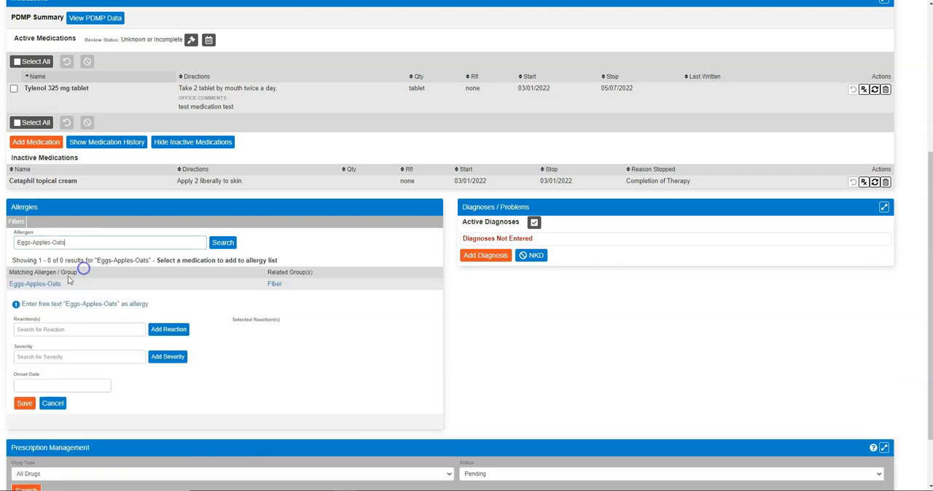
left_click(57, 284)
- Add the reaction Dry skin to the Eggs-Apples-Oats allergy and save it
left_click(69, 266)
type("dry ")
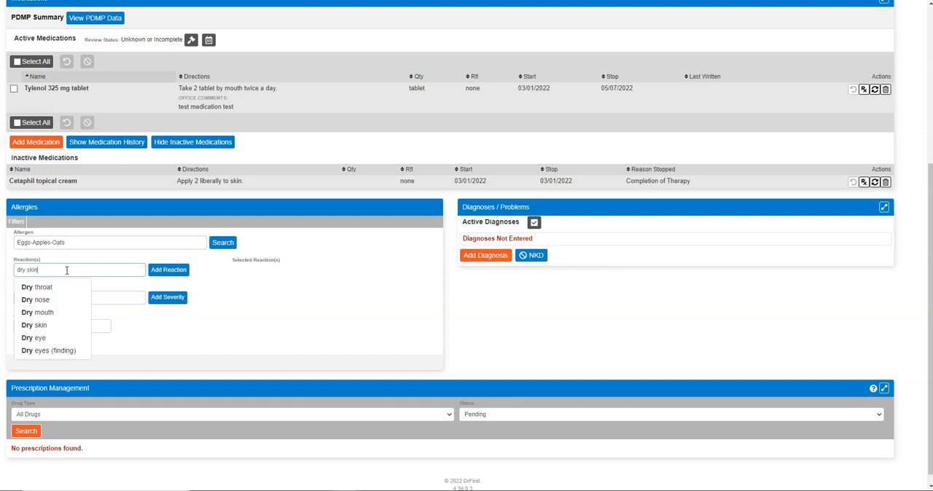
type("skin")
left_click(43, 288)
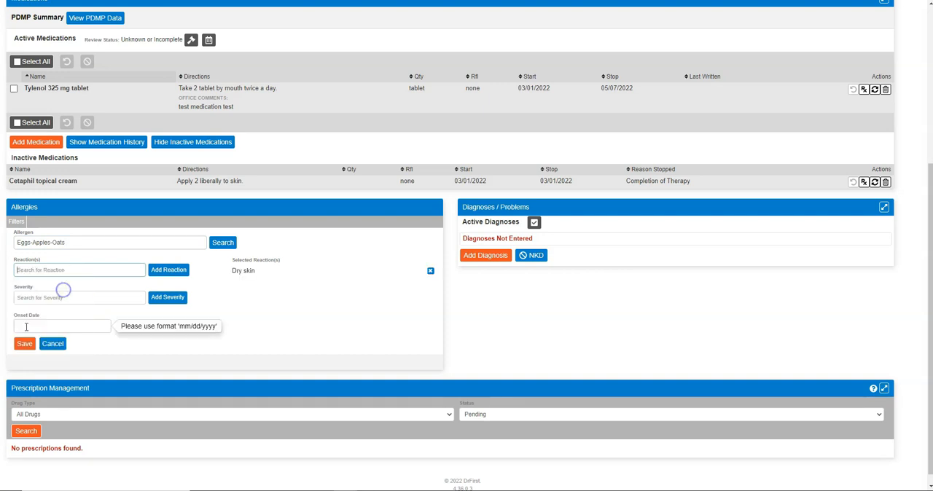
left_click(24, 345)
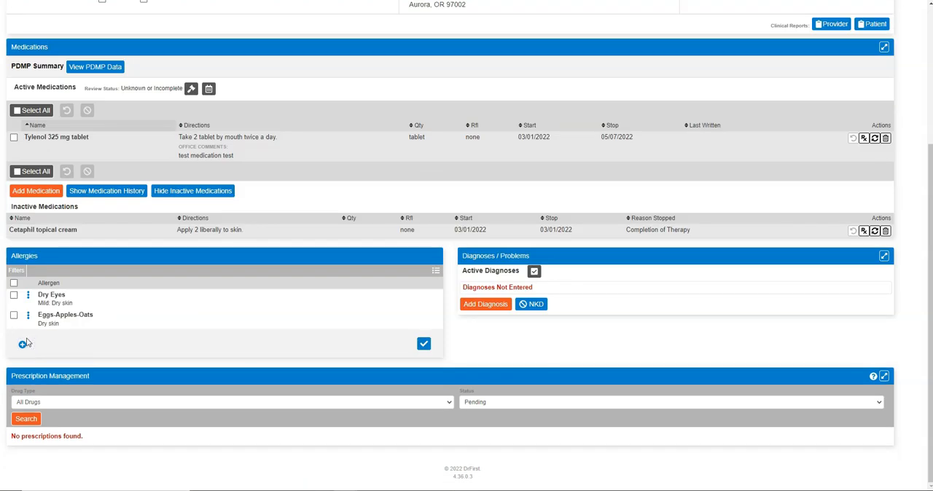
- Make the Eggs-Apples-Oats allergy inactive and filter the allergy list to inactive entries
left_click(28, 319)
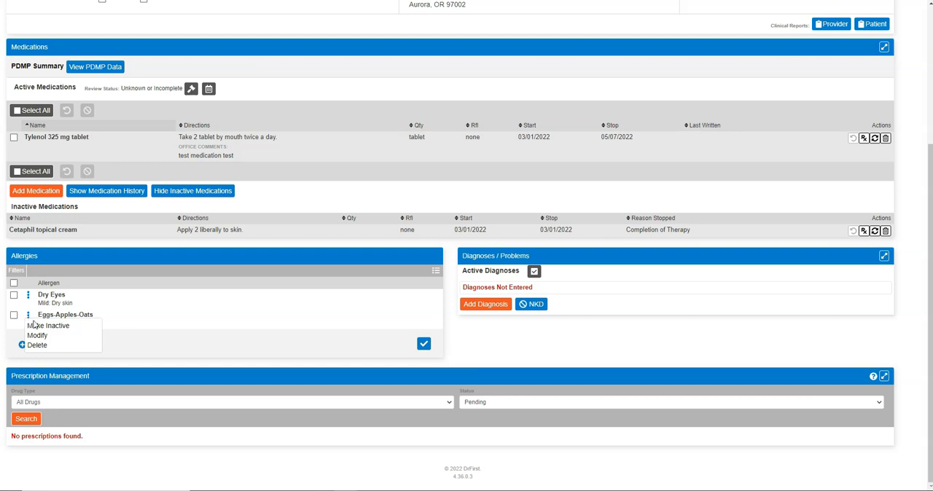
left_click(34, 328)
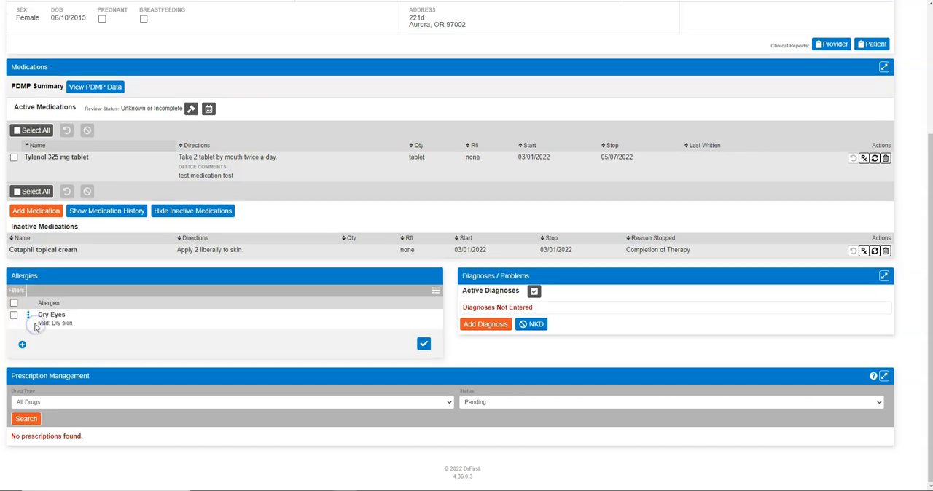
left_click(15, 291)
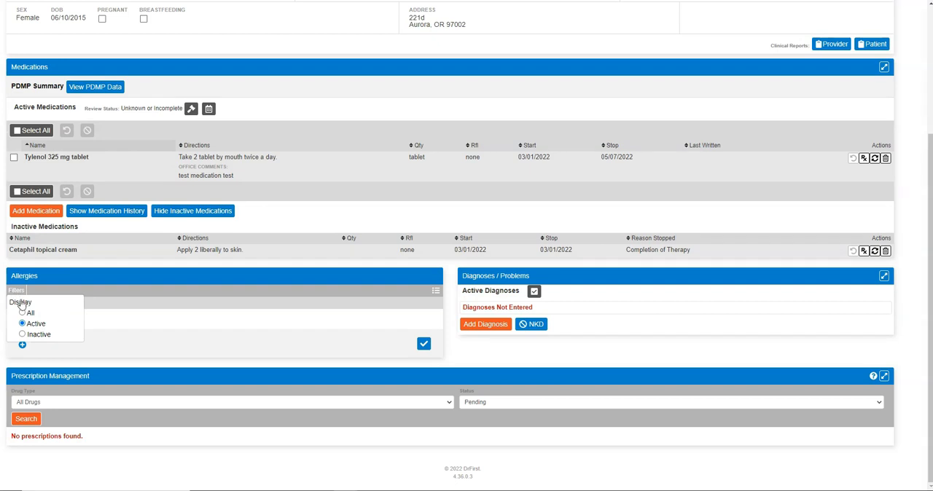
left_click(22, 334)
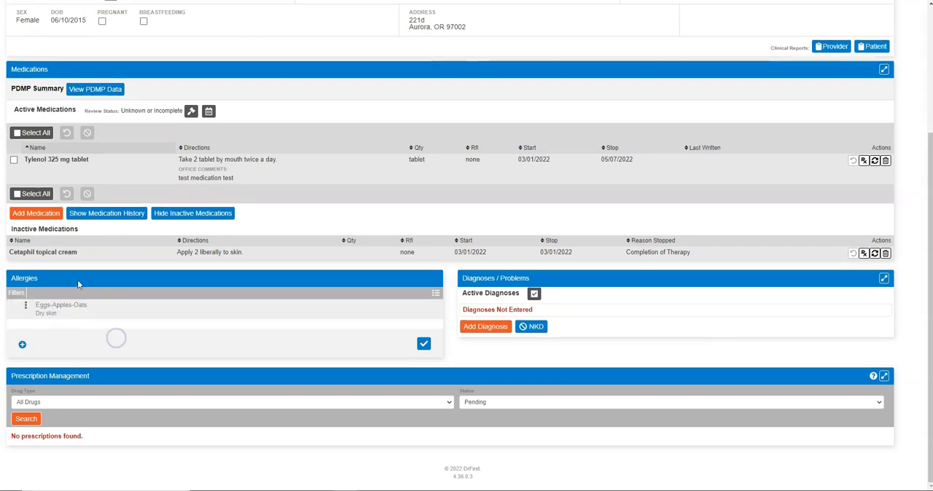
- Search the ICD-10 diagnoses for "yellow fever" and mark A95 Yellow fever as a favorite
left_click(485, 327)
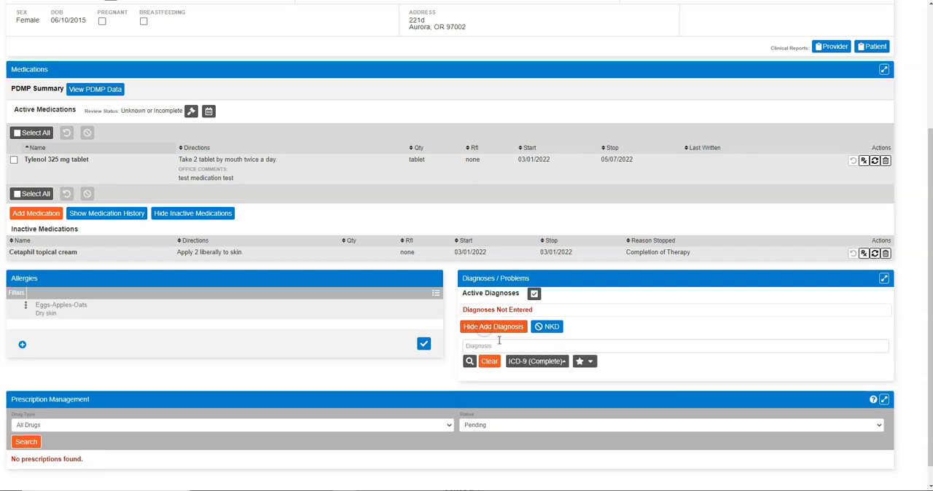
left_click(507, 348)
type("yellow fever")
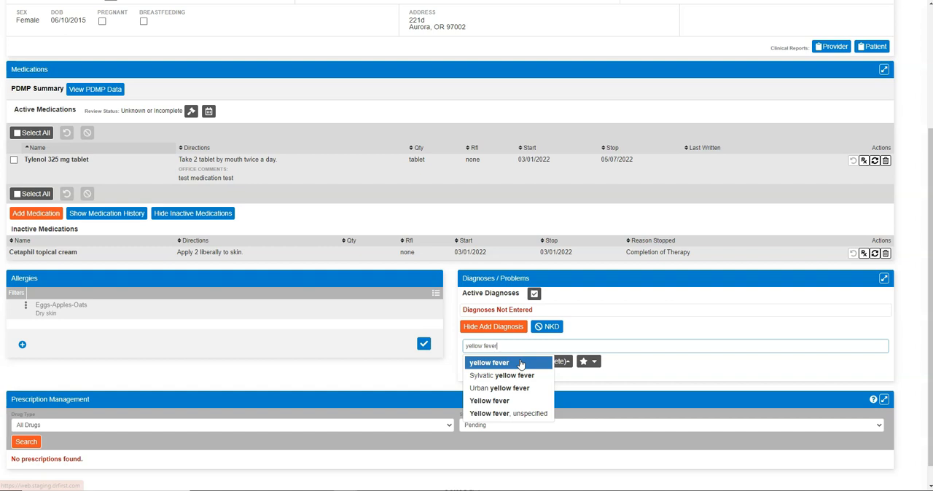
key("Return")
scroll(521, 363, "down", 2)
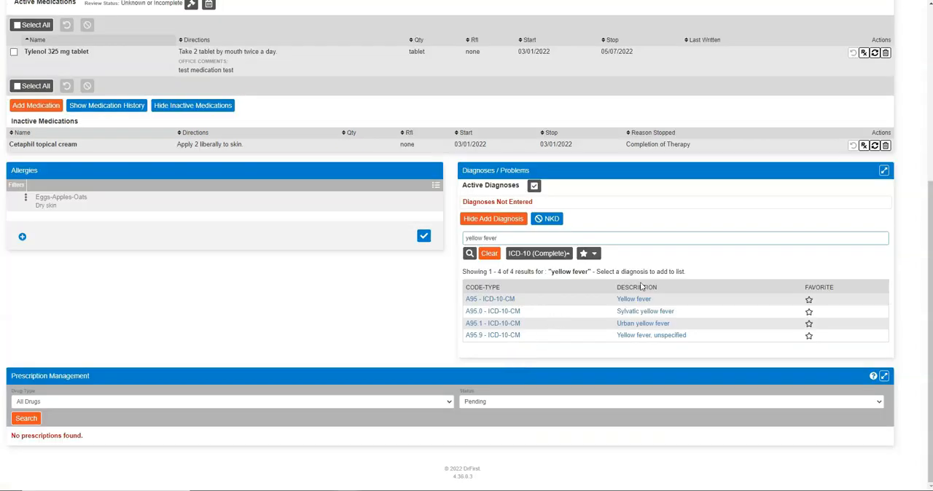
left_click(809, 301)
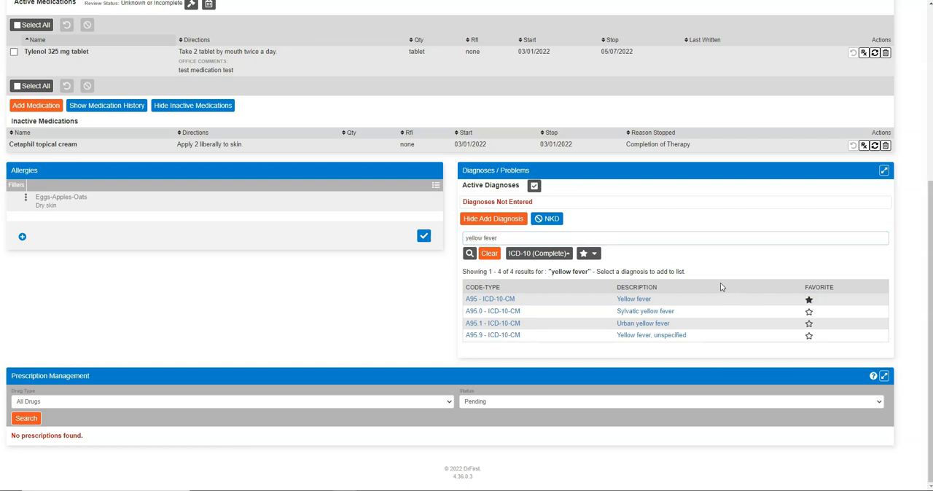
- Add the A95 Yellow fever diagnosis to the patient with today as the onset date
left_click(568, 307)
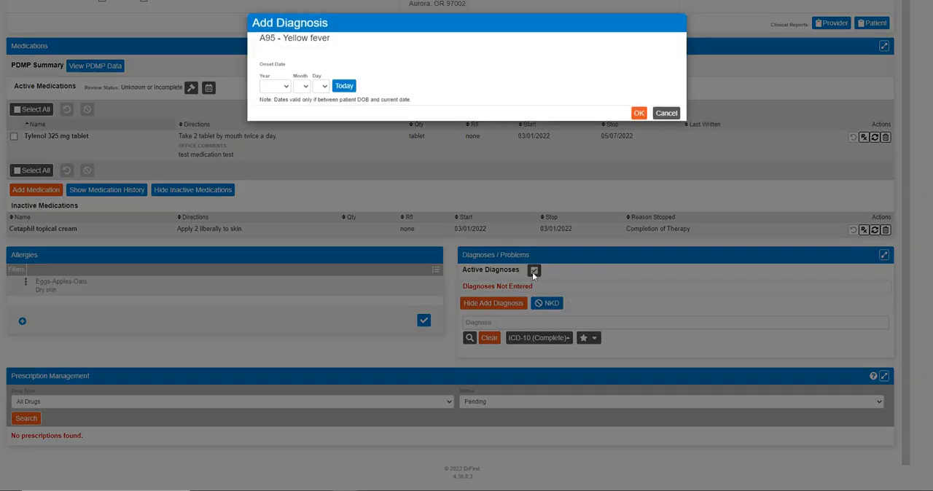
left_click(340, 87)
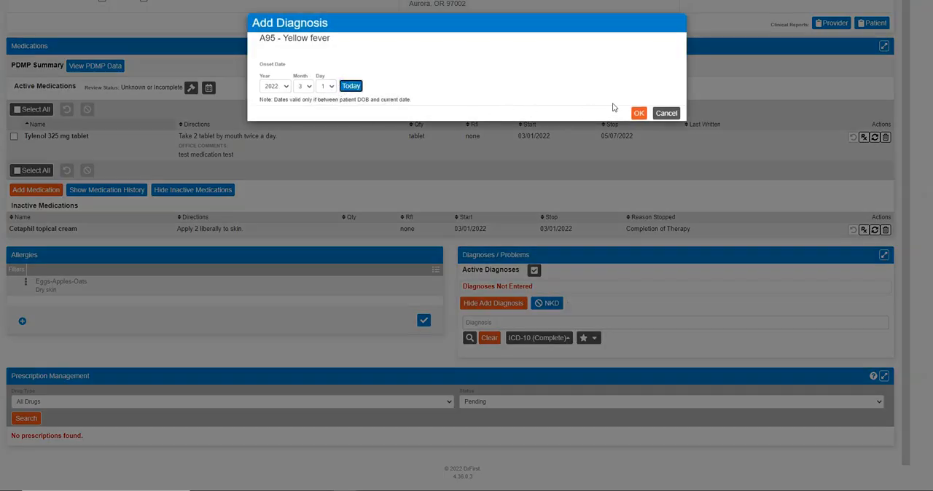
left_click(639, 113)
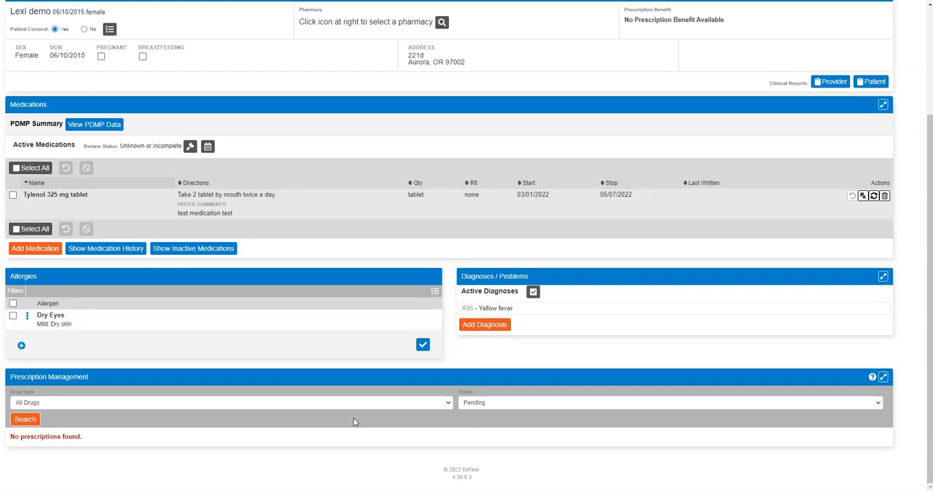
scroll(352, 417, "up", 3)
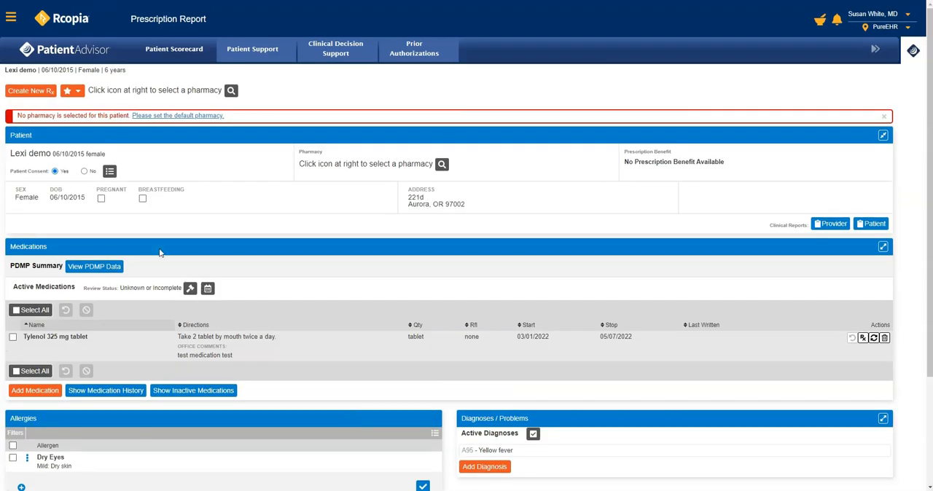
- Create a new prescription for Tylenol (acetaminophen) capsule 325 mg and choose to prescribe it despite the pediatric precaution alert
left_click(43, 92)
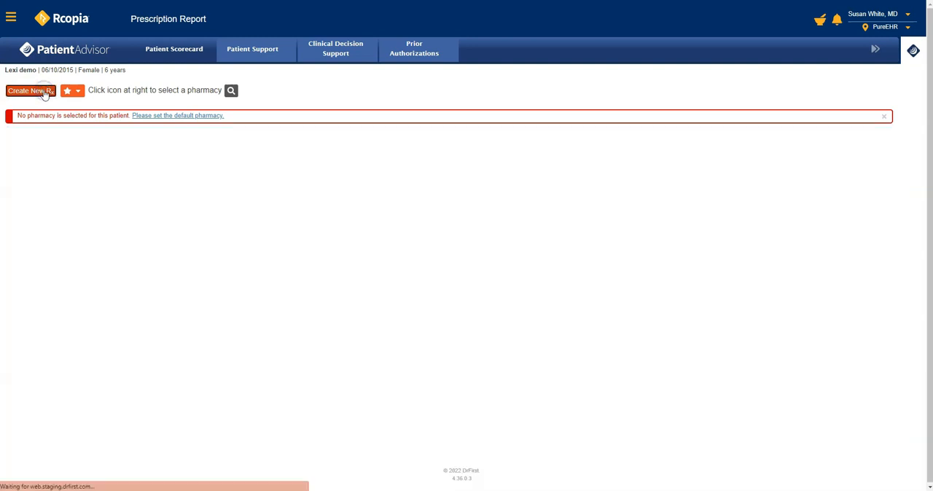
type("ty")
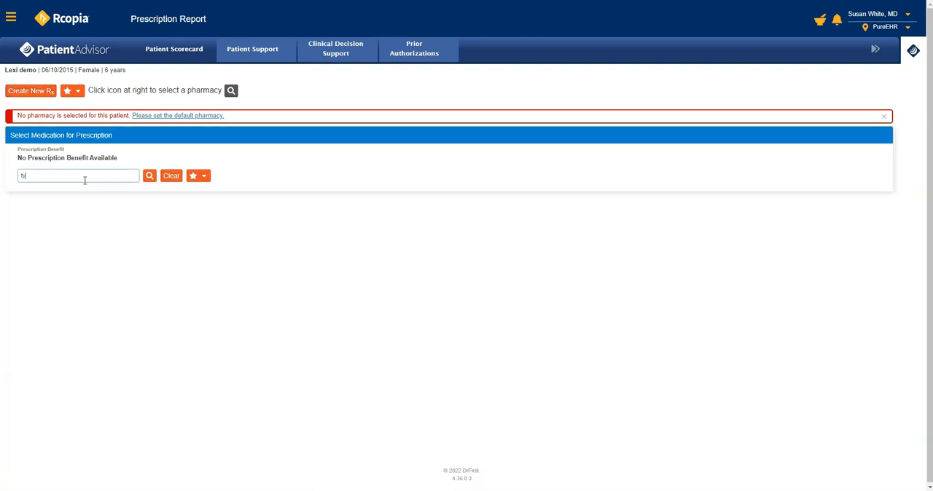
type("lenol")
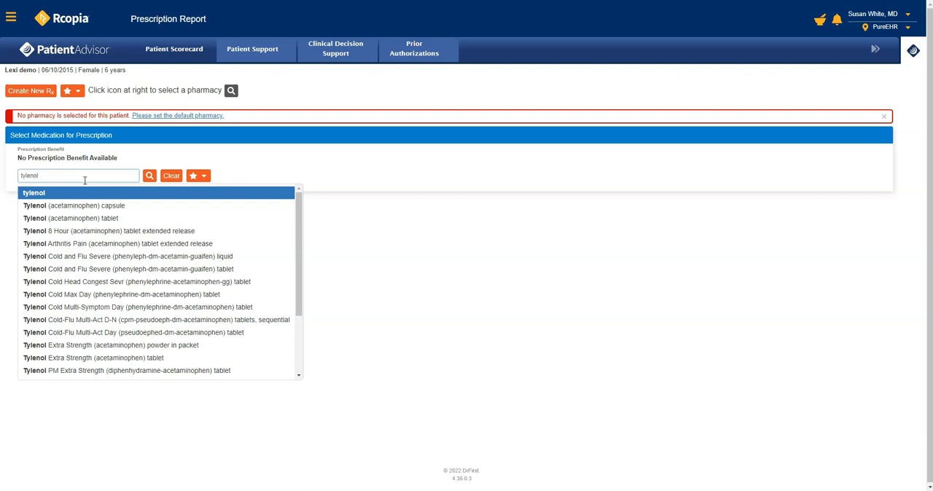
left_click(98, 205)
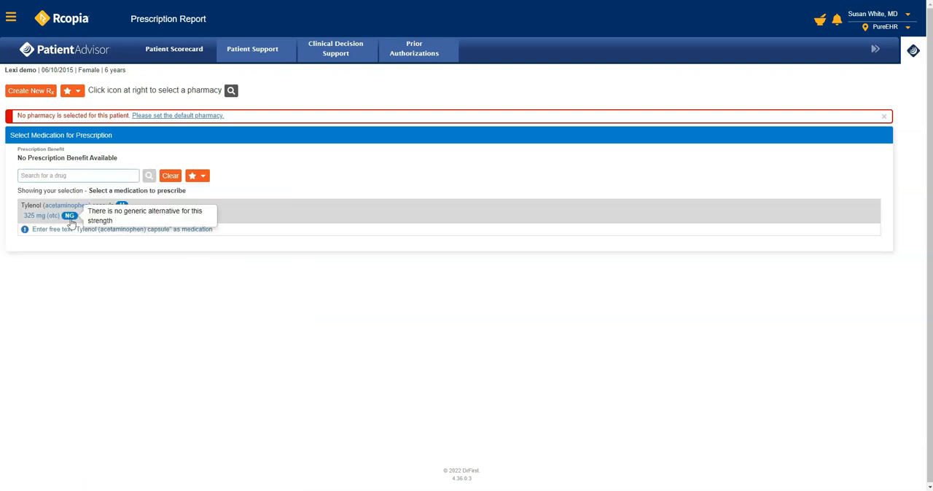
left_click(39, 215)
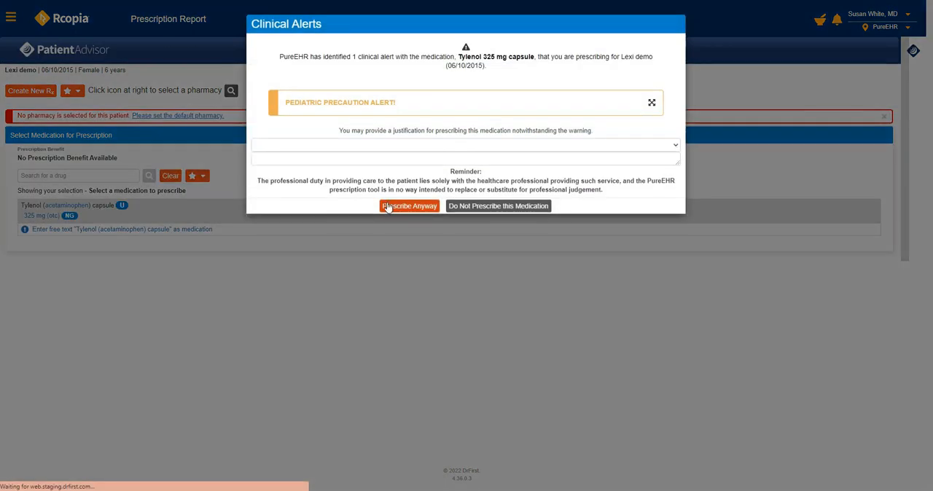
left_click(387, 207)
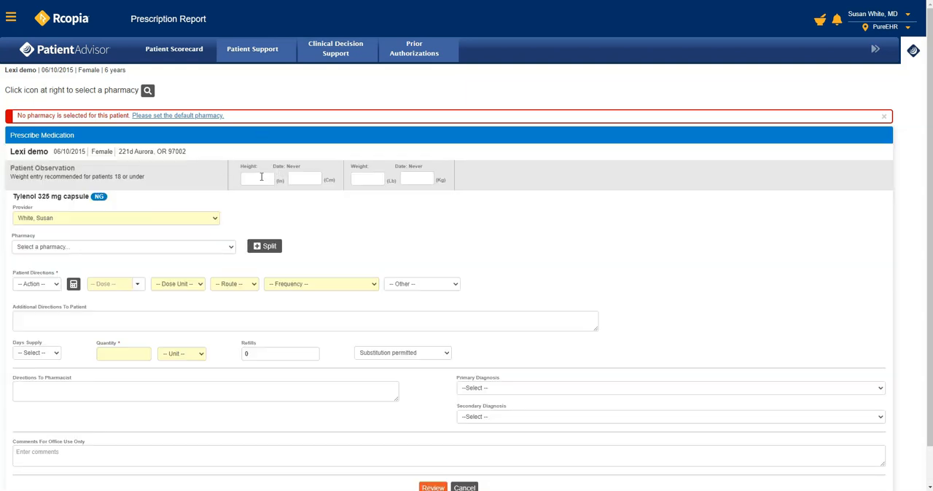
- Enter a patient height of 5.8 in and set the directions to take 2 capsules by mouth twice a day
left_click(262, 177)
type("5.8")
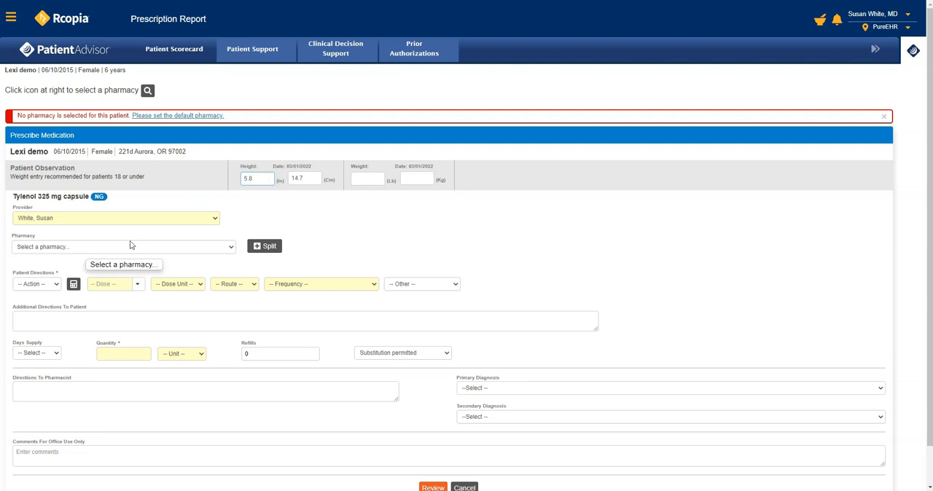
left_click(51, 284)
left_click(27, 302)
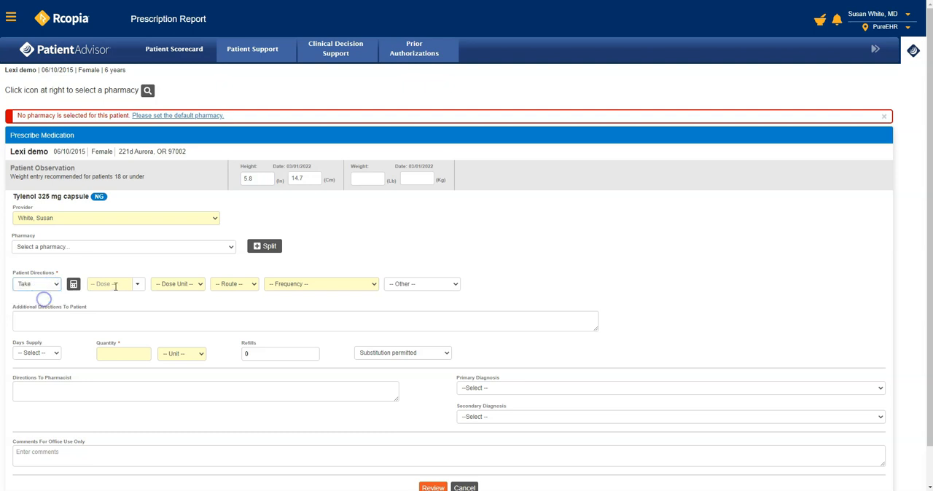
left_click(138, 285)
left_click(119, 314)
left_click(197, 286)
left_click(196, 302)
left_click(233, 284)
left_click(233, 302)
left_click(310, 284)
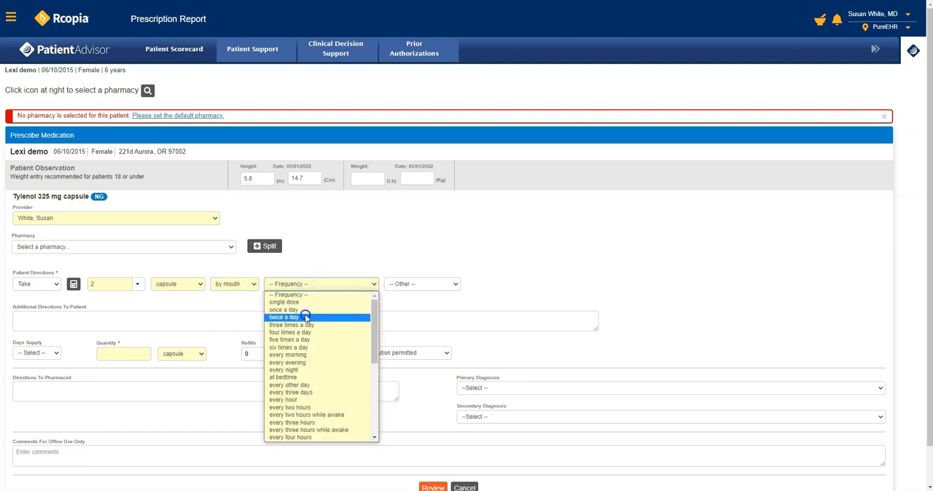
left_click(304, 317)
- Set the prescription's days supply to one day and its quantity to 4 capsules
scroll(62, 305, "down", 1)
left_click(55, 316)
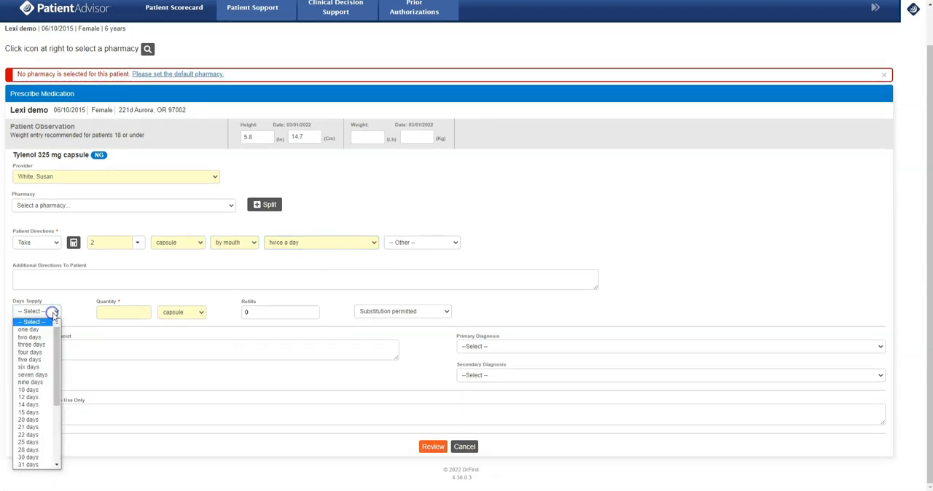
left_click(38, 329)
left_click(124, 320)
left_click(180, 314)
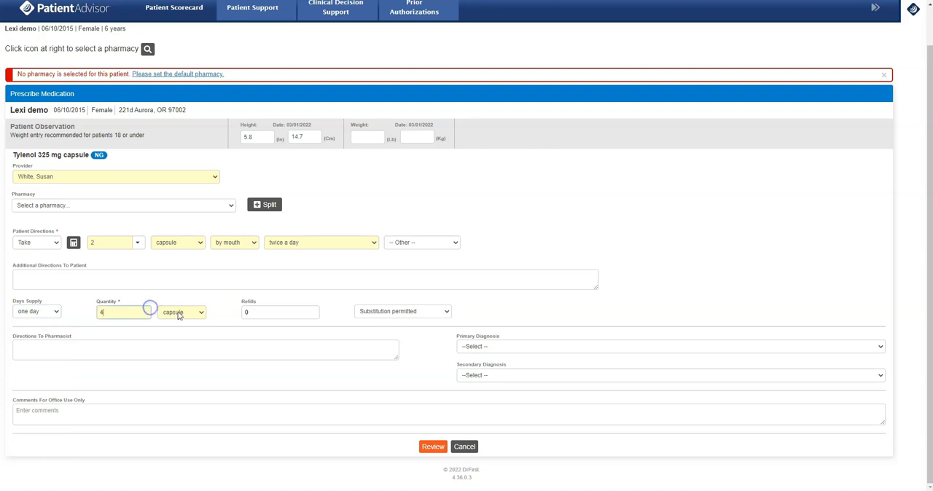
left_click(182, 336)
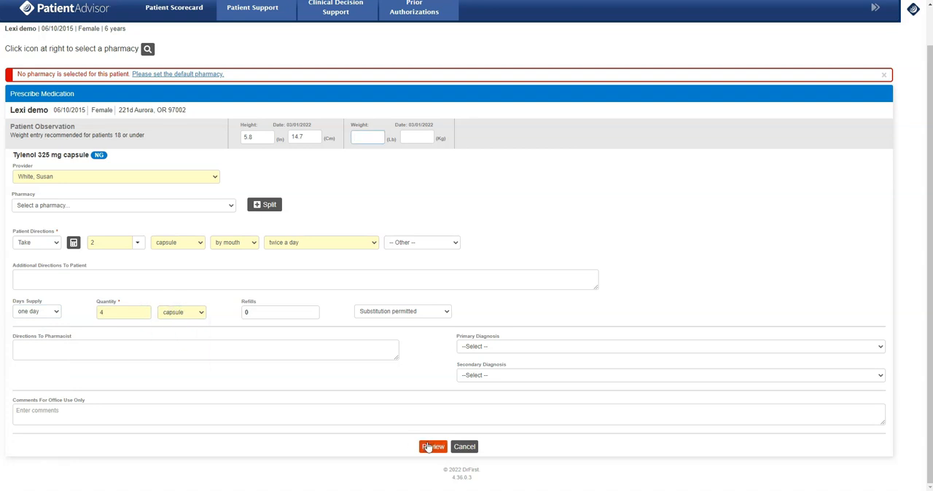
- Submit the Tylenol prescription for review, override the dose check alert and save it as a pending prescription
left_click(430, 447)
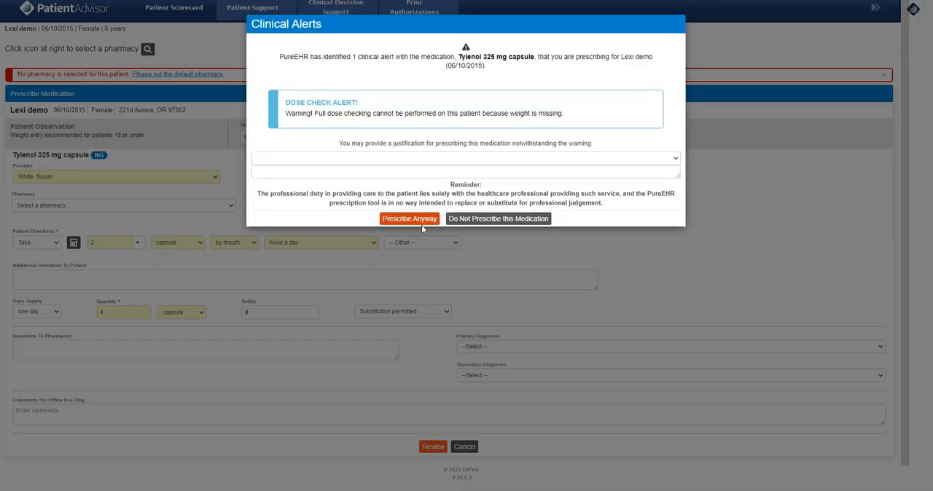
left_click(410, 219)
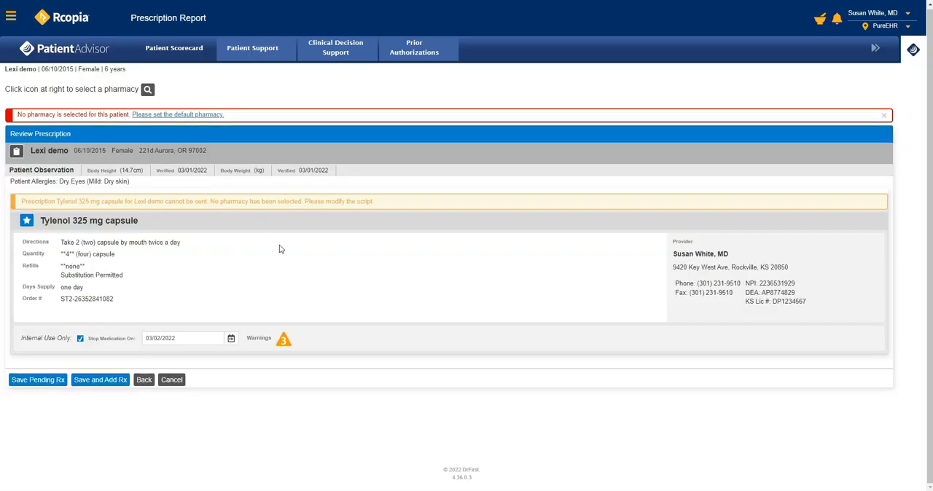
left_click(39, 383)
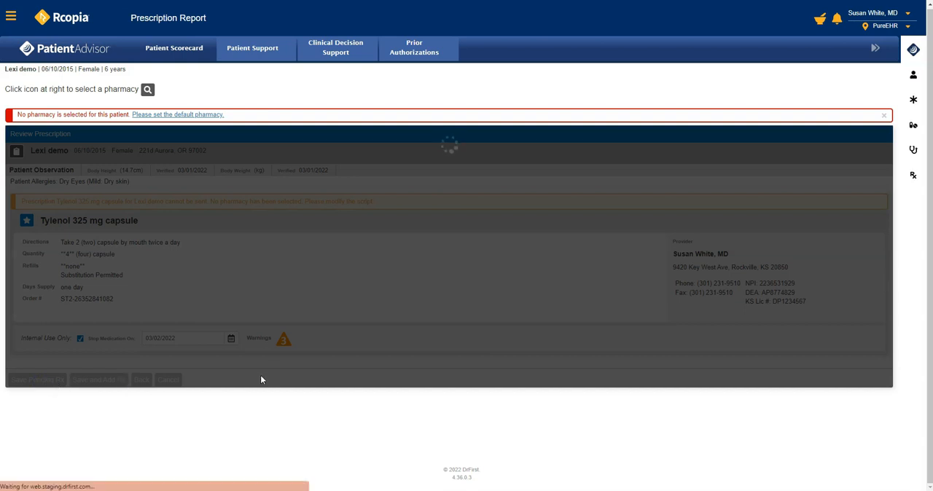
scroll(276, 376, "down", 1)
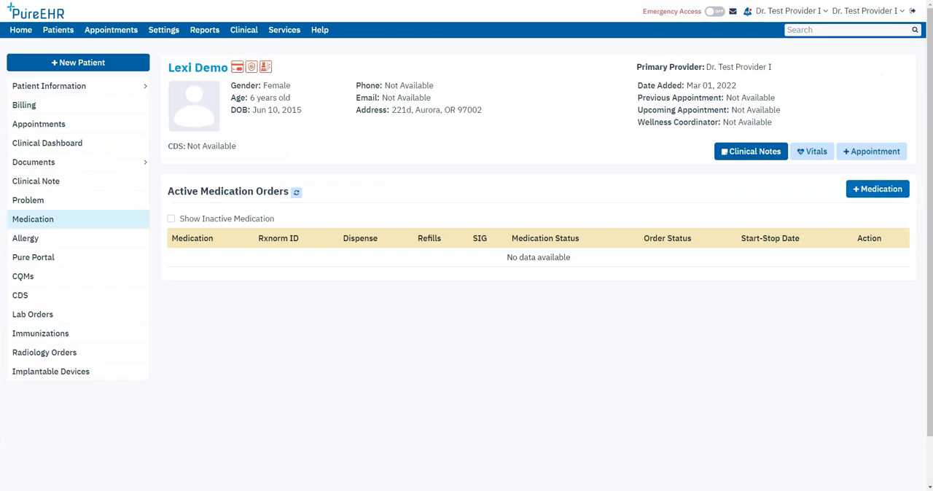
- Fetch the patient's medication orders from Rcopia and include inactive medications in the list
left_click(297, 193)
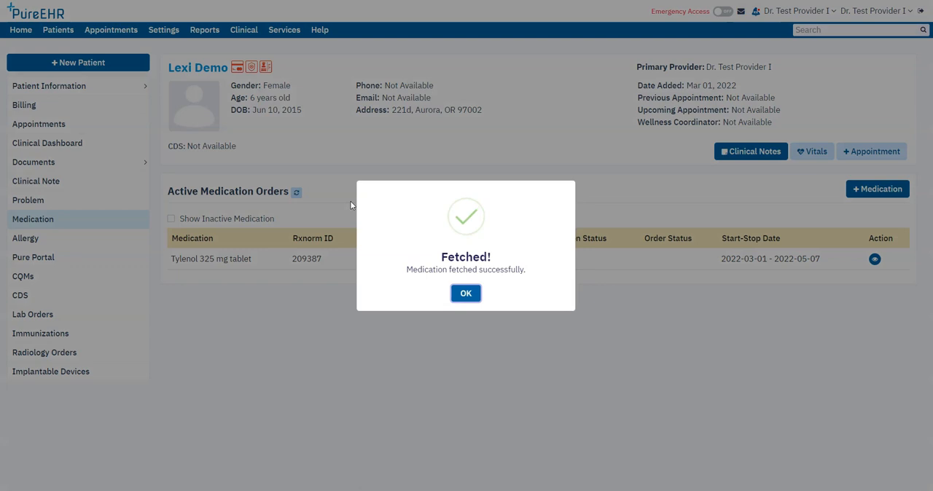
left_click(474, 295)
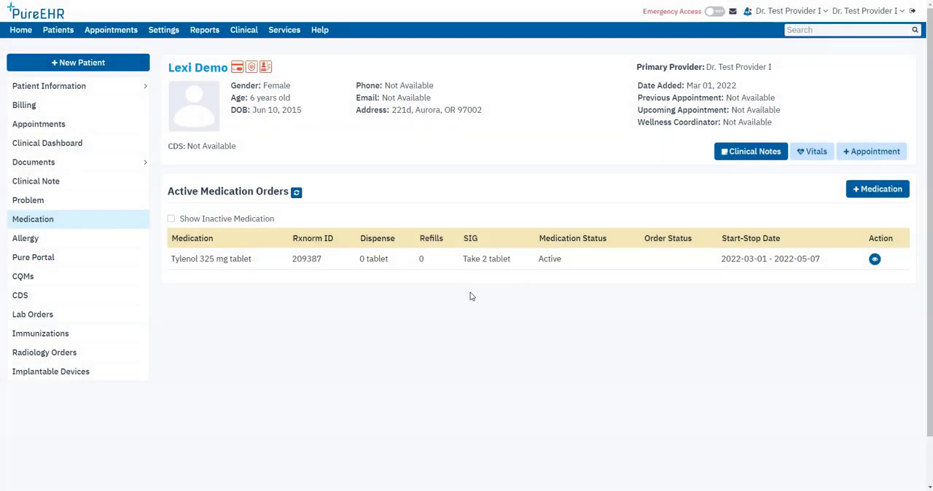
left_click(219, 226)
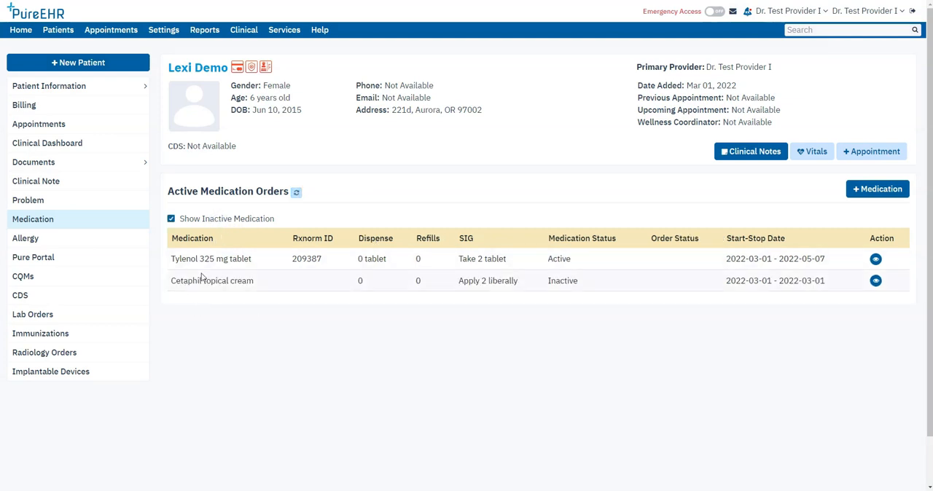
- Examine the details of the Tylenol 325 mg tablet order and close them
left_click(875, 260)
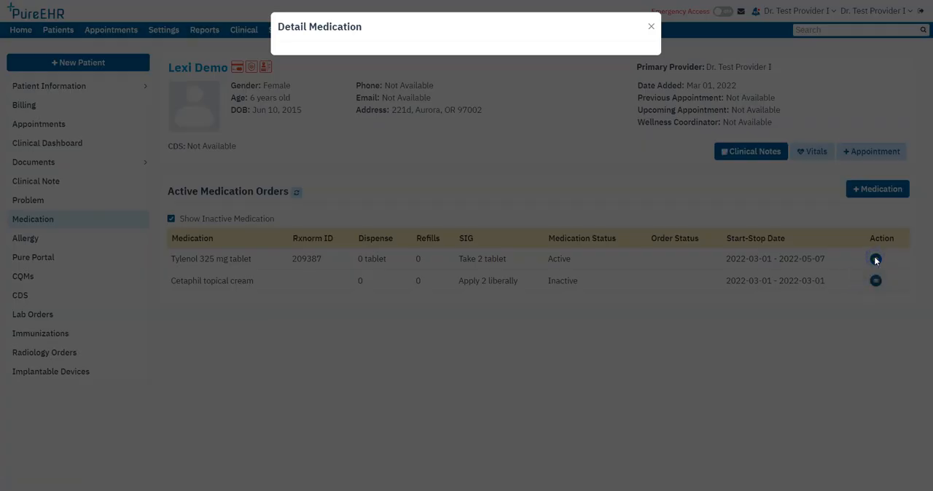
scroll(502, 189, "down", 6)
scroll(500, 213, "up", 6)
left_click(647, 26)
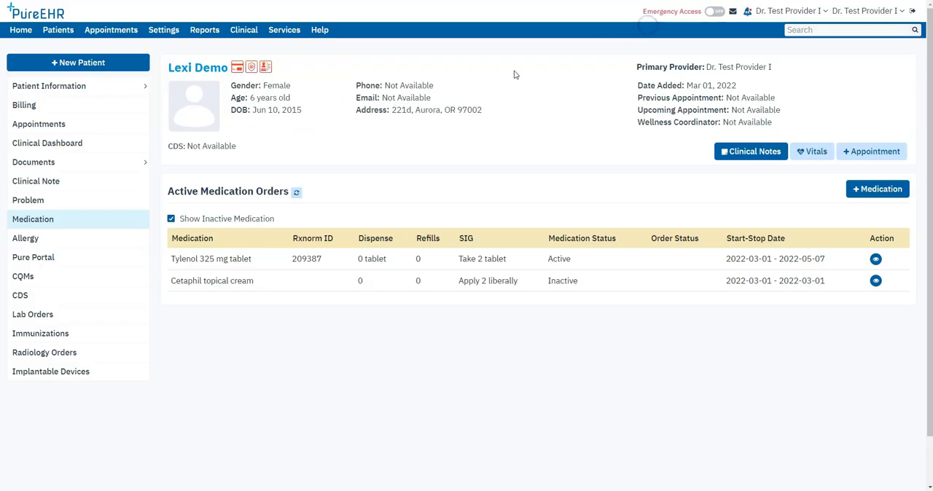